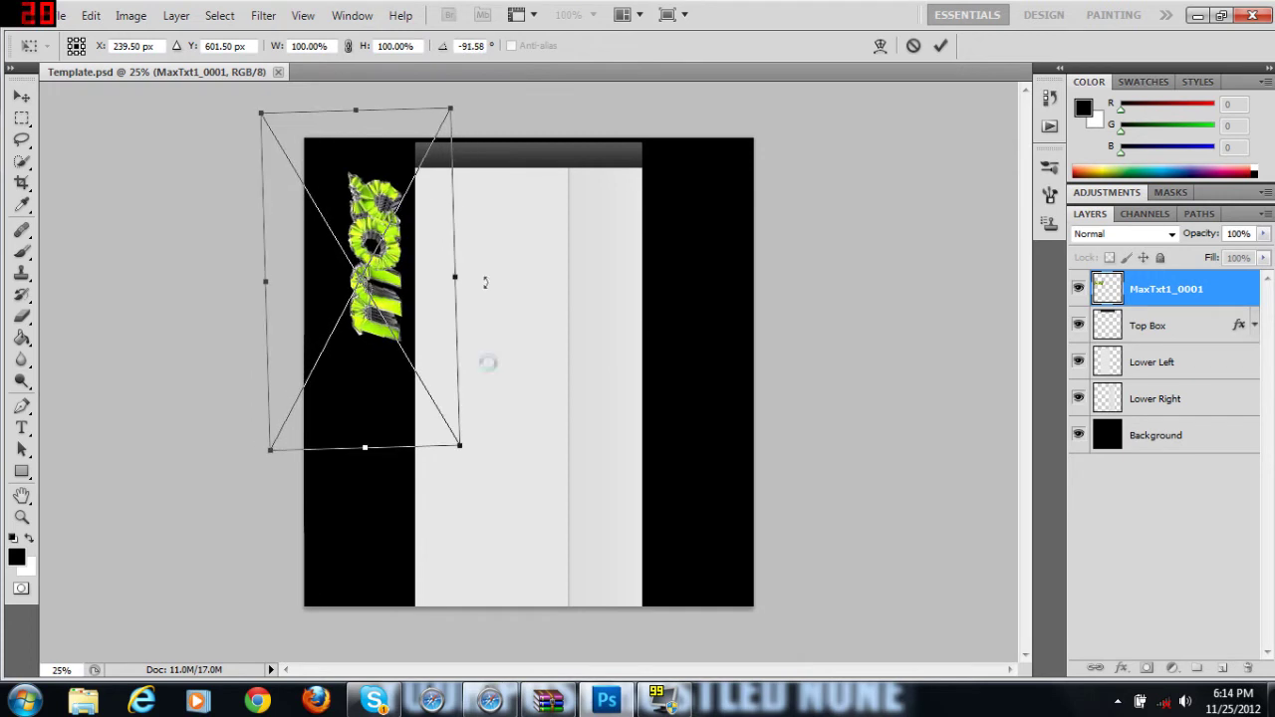
Step: Rotate the green text layer to -90° and fit it vertically in the black column, against the light area's edge
text(-90)
drag(367, 261, 384, 254)
key(Left)
key(Left)
key(Left)
key(Left)
drag(275, 445, 314, 368)
click(57, 14)
click(228, 613)
click(23, 98)
key(Return)
Step: Start opening files and browse to the Backgrounds folder on the Desktop
click(60, 15)
click(95, 50)
scroll(538, 207, down, 10)
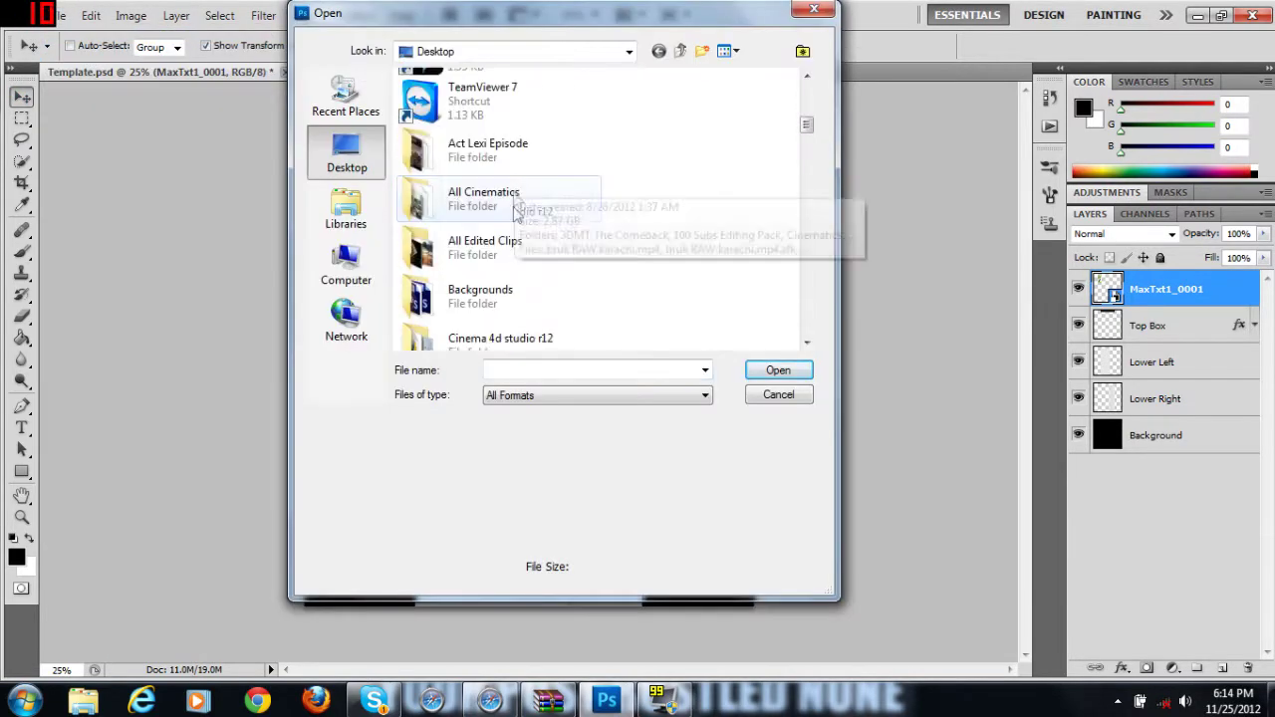
scroll(458, 140, up, 3)
double_click(508, 261)
scroll(558, 229, down, 5)
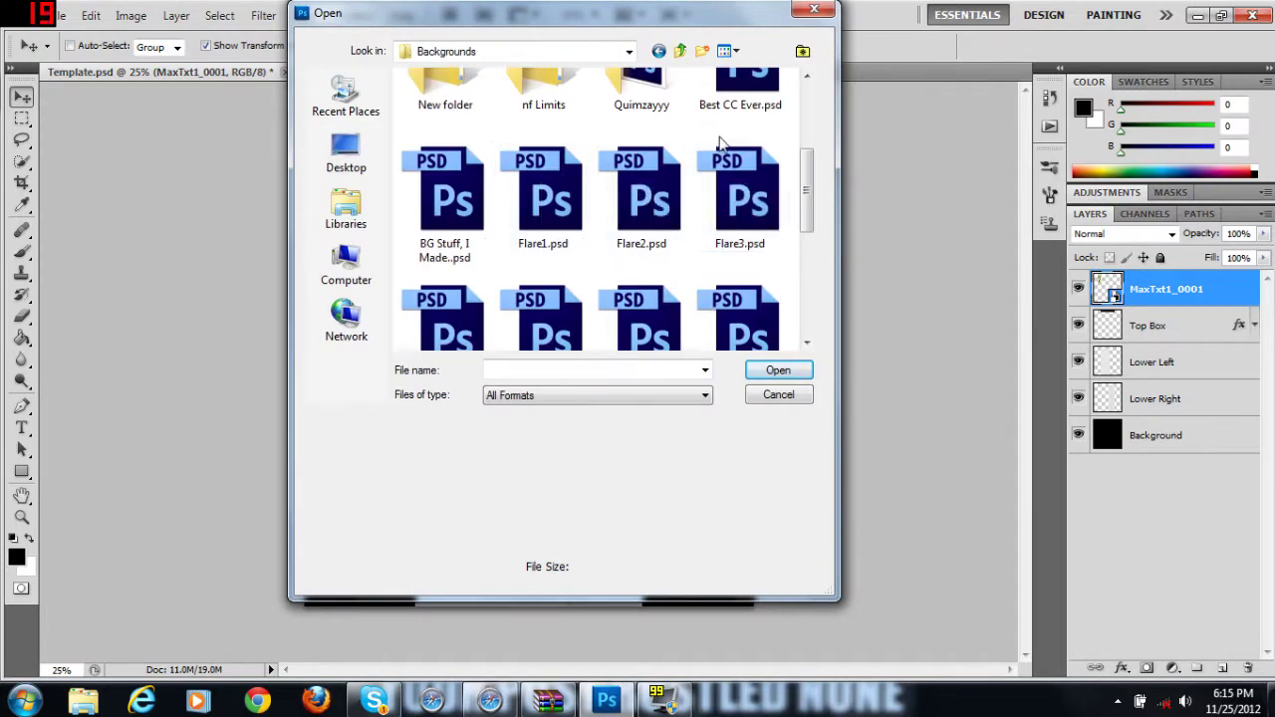
Step: Open Kahkay BG Stuff (500).psd, Kahkay Exclusive Pack.psd and Kahkay™ Exclusive CC Pack.psd together, accepting missing fonts
click(543, 279)
ctrl+click(444, 279)
ctrl+click(741, 145)
scroll(740, 149, up, 5)
scroll(703, 259, down, 3)
scroll(702, 257, down, 2)
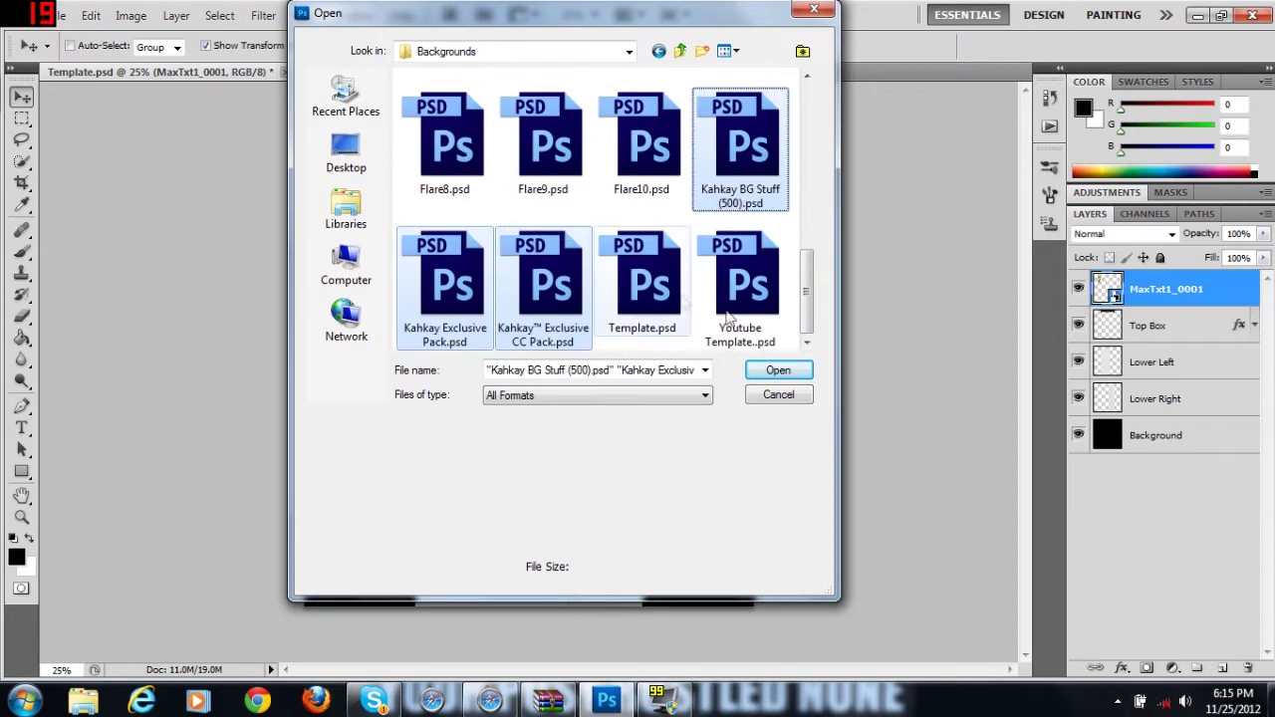
key(Return)
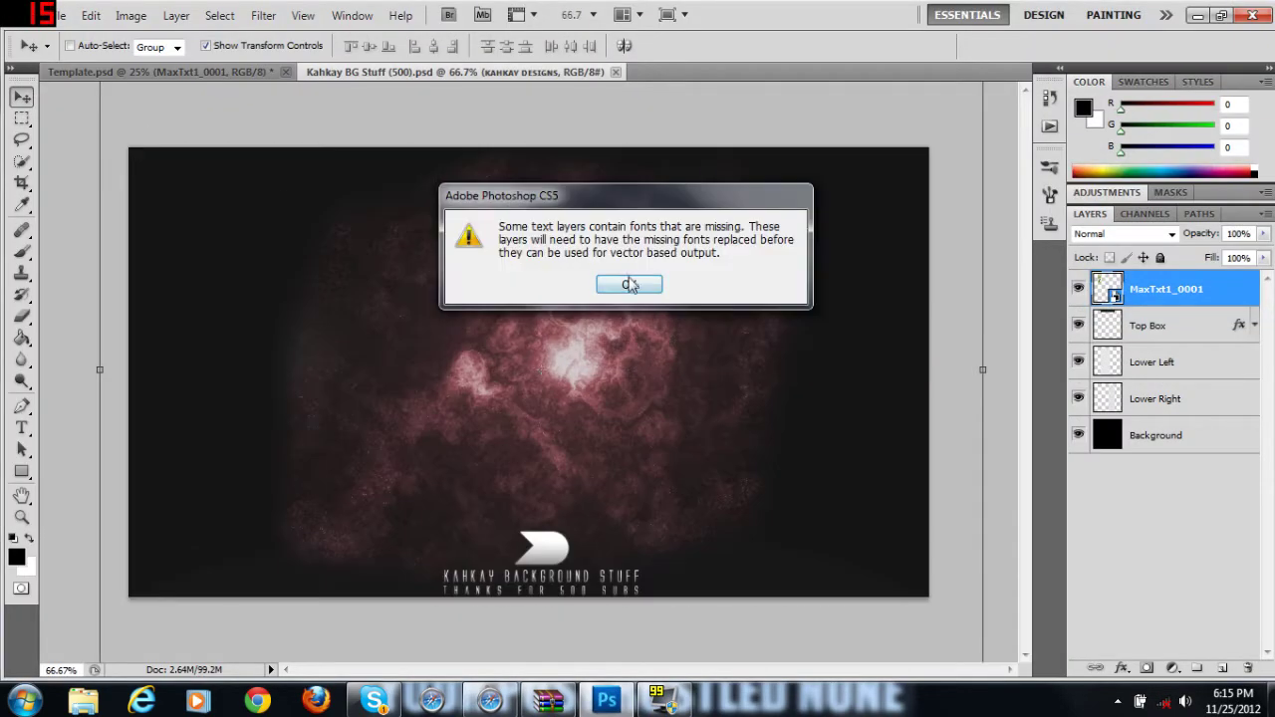
key(Return)
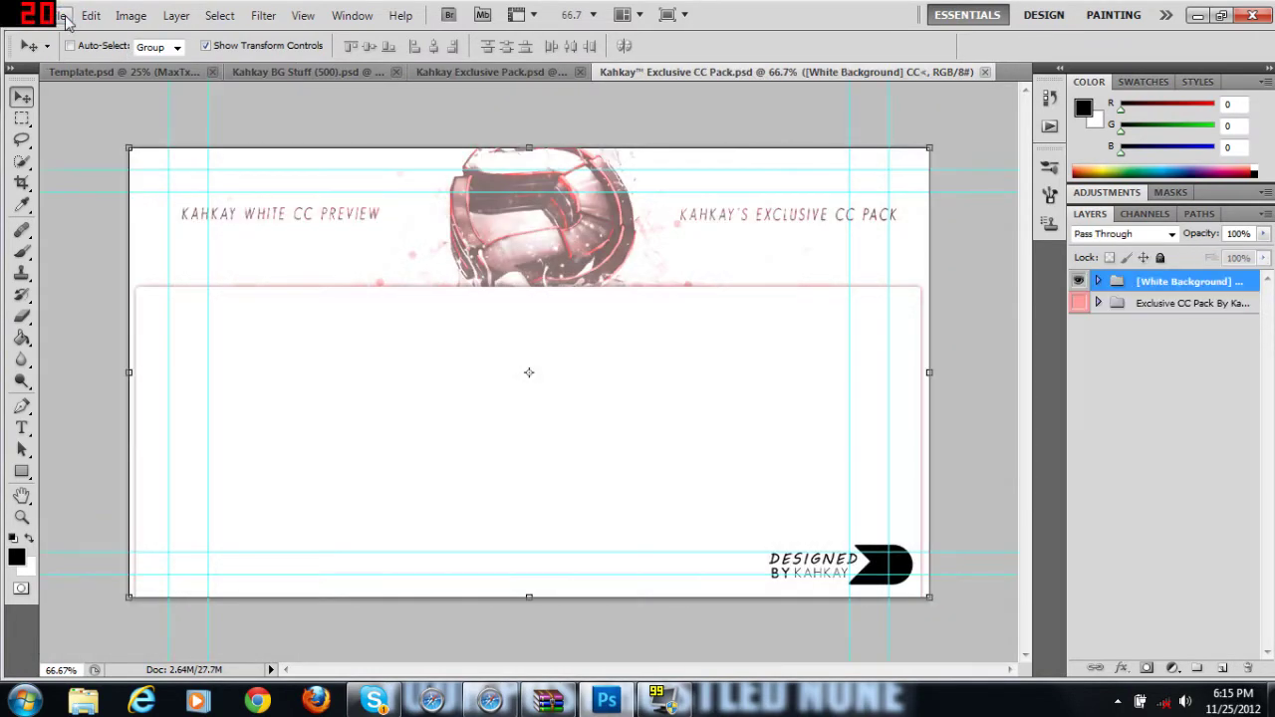
Step: Open TuNe Logos - Made by Kwala.psd from the Desktop
click(62, 15)
click(119, 51)
click(681, 51)
click(503, 235)
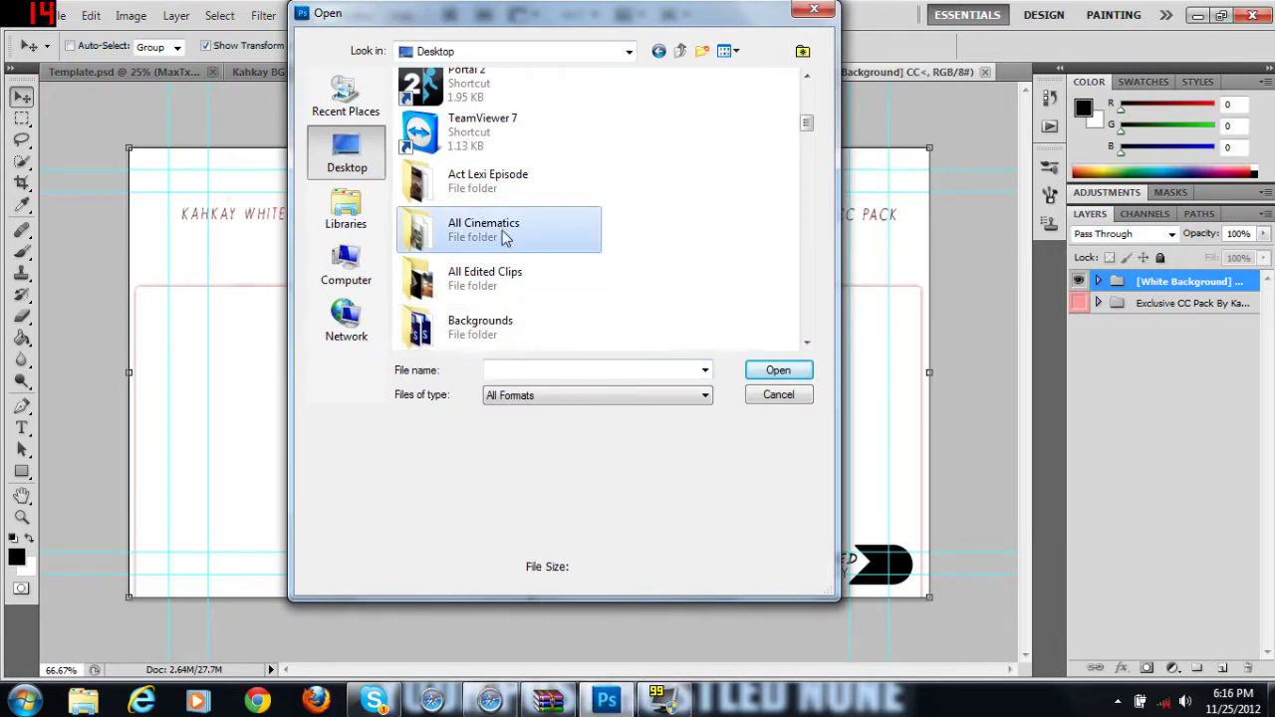
scroll(503, 235, down, 20)
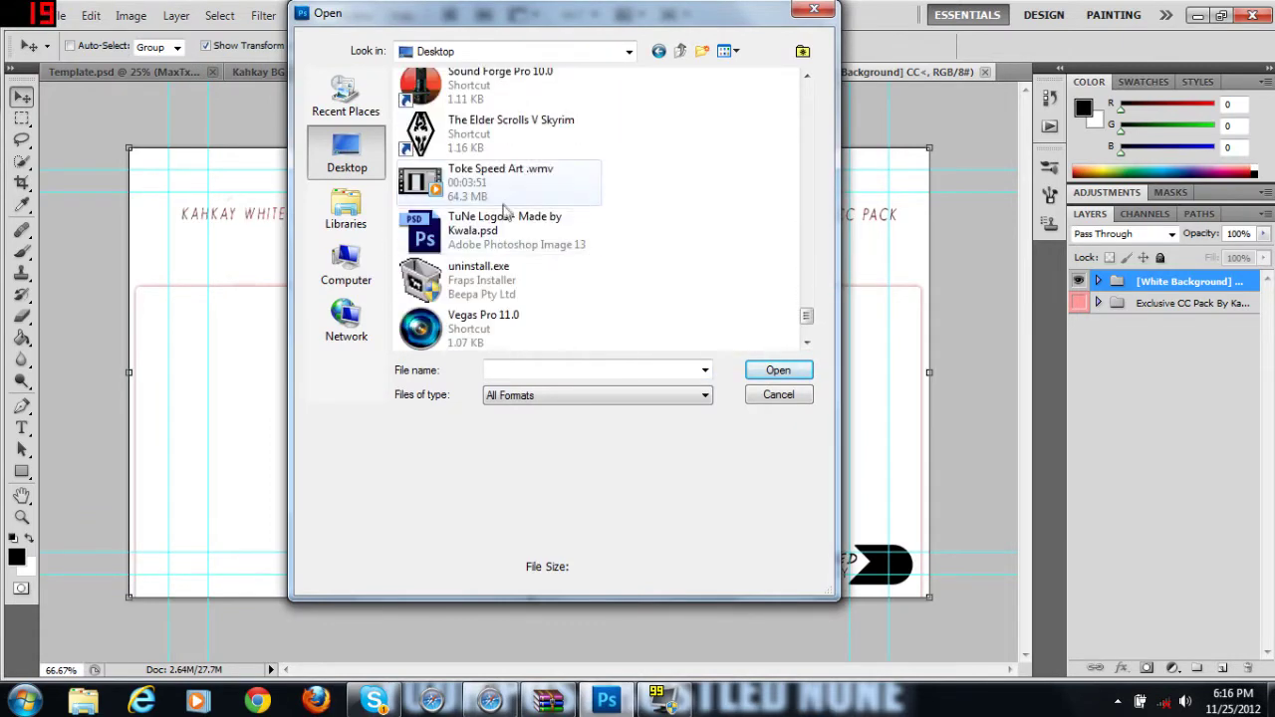
double_click(503, 211)
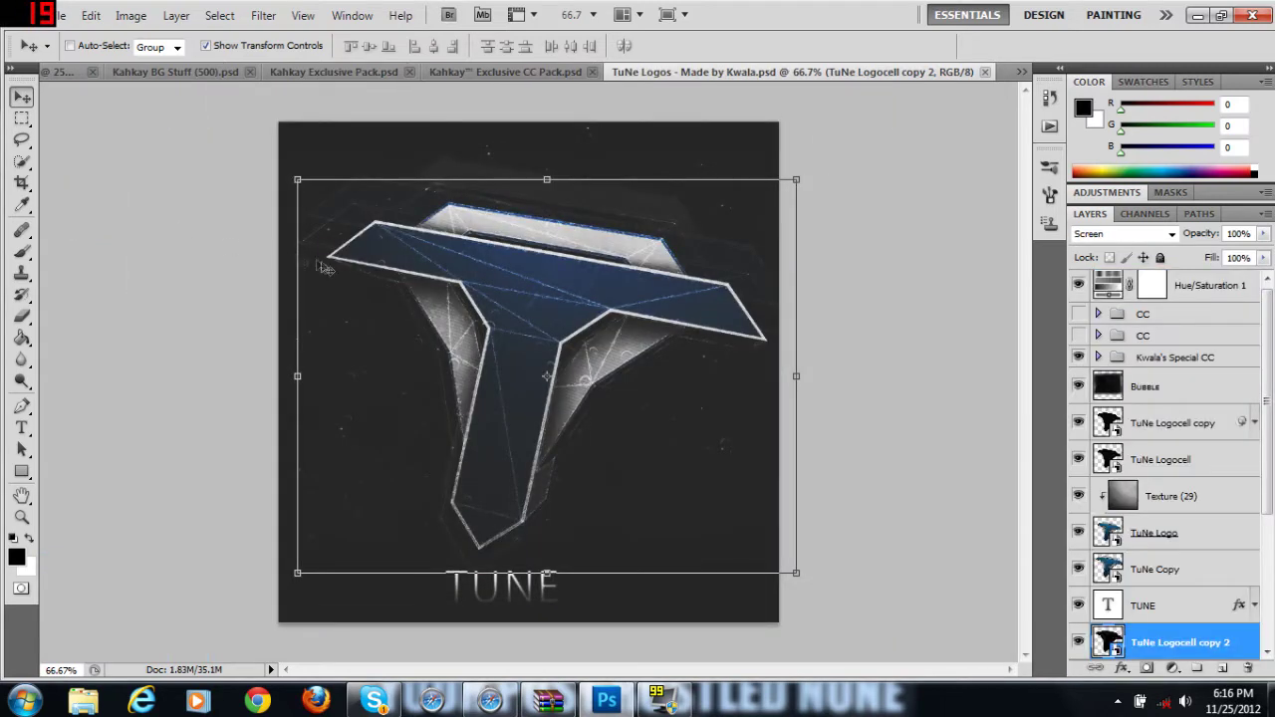
Step: Duplicate the TuNe Logo, TuNe Copy, Texture (29) and Bubble layers into Template.psd and switch to that document
click(1194, 542)
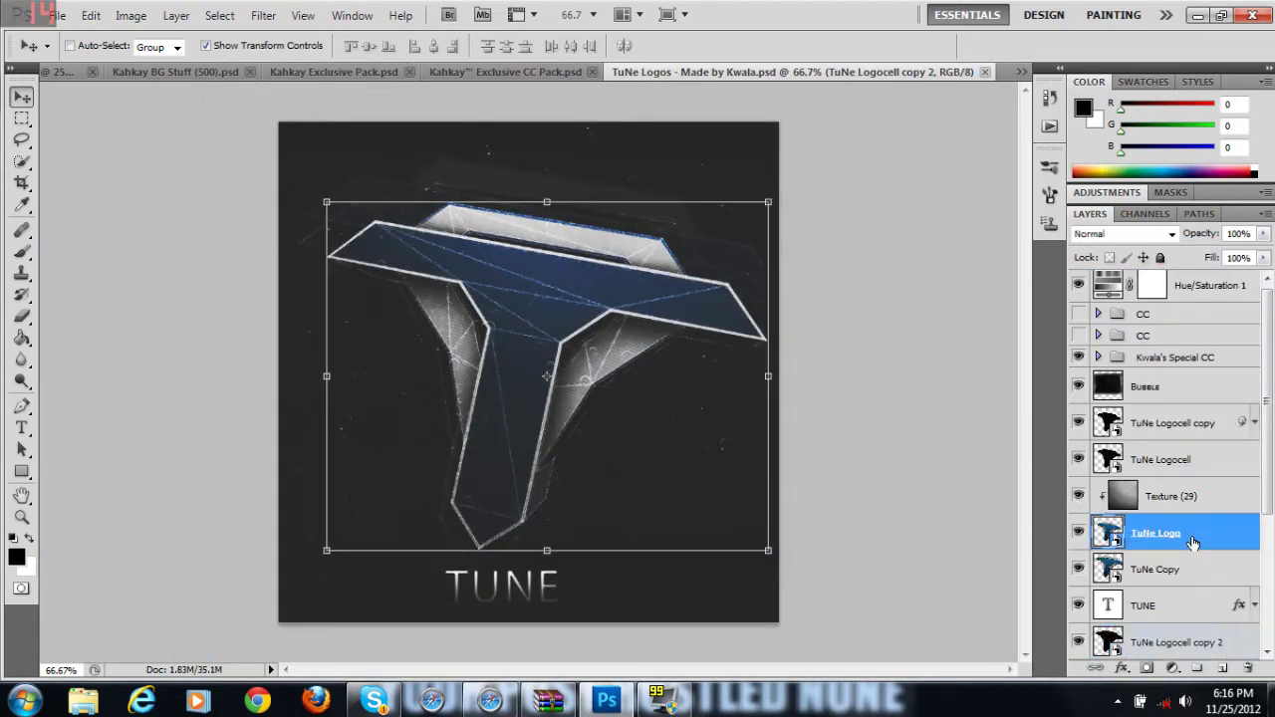
ctrl+click(1186, 570)
ctrl+click(1191, 497)
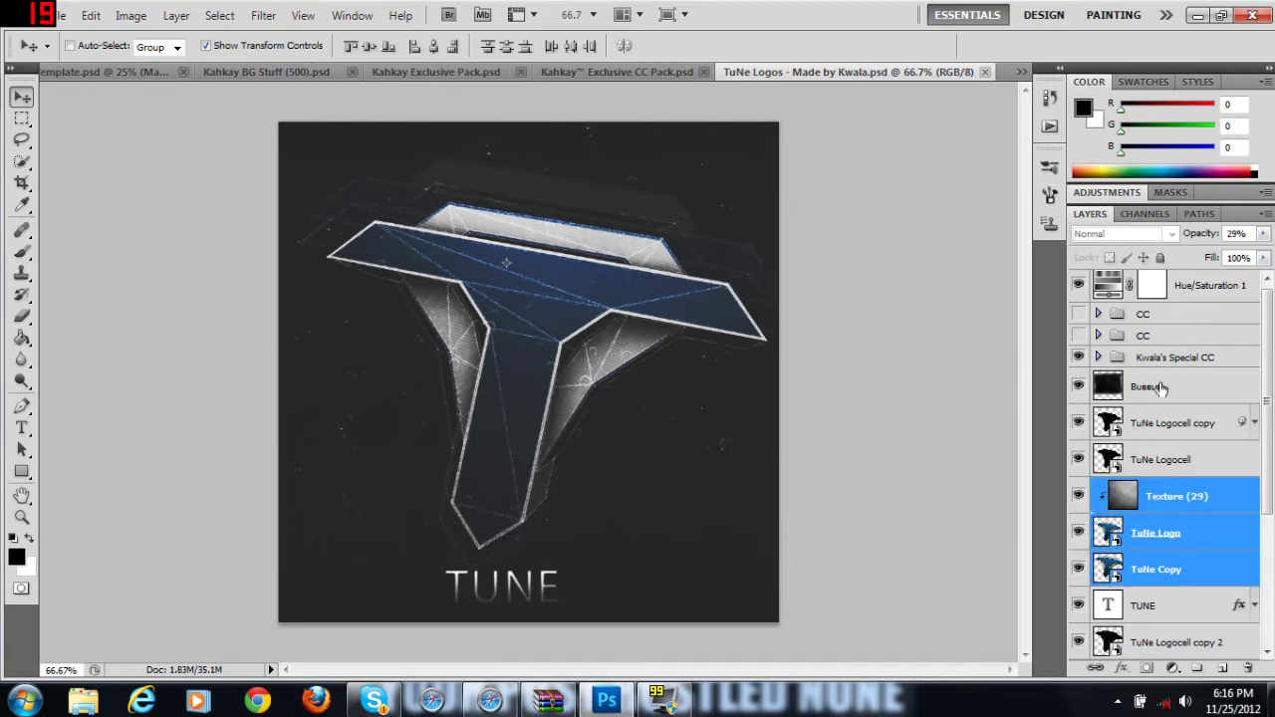
ctrl+click(1196, 389)
right_click(1198, 389)
click(1117, 307)
click(567, 283)
click(554, 296)
click(644, 212)
click(123, 72)
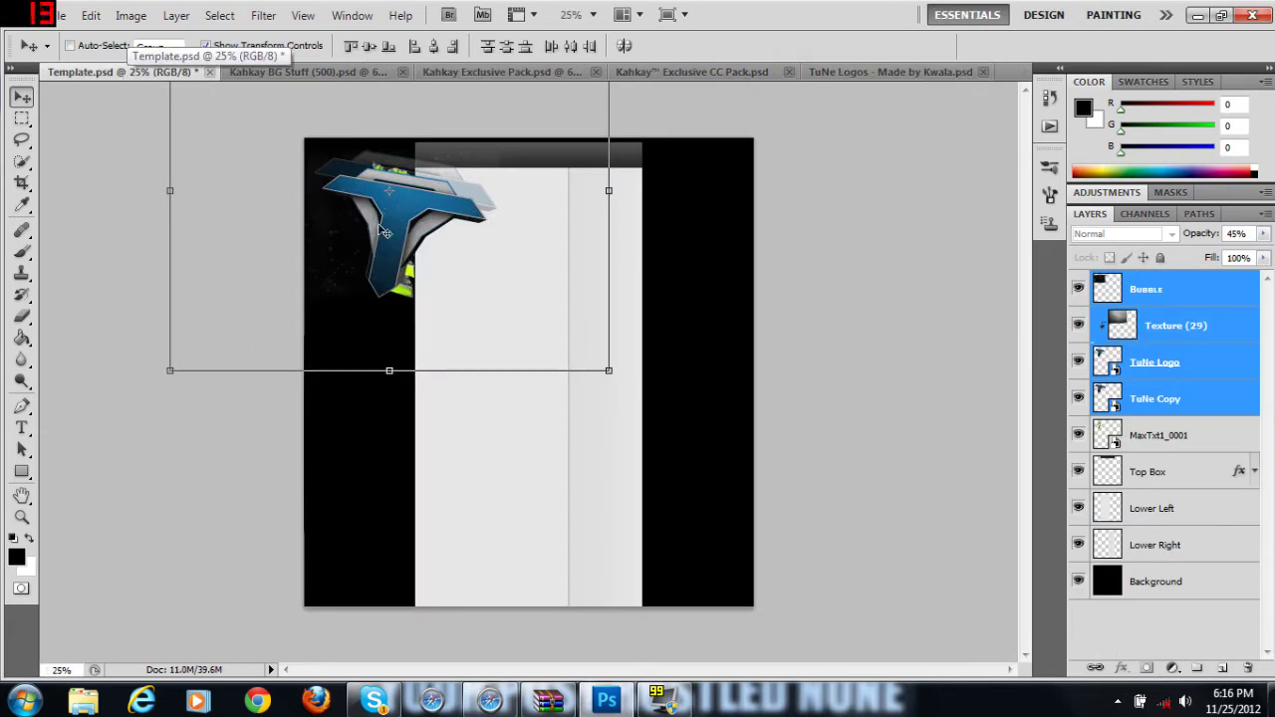
Step: Move the T logo layers down below the green text and rotate them about -103°
drag(383, 231, 369, 343)
key(ctrl+t)
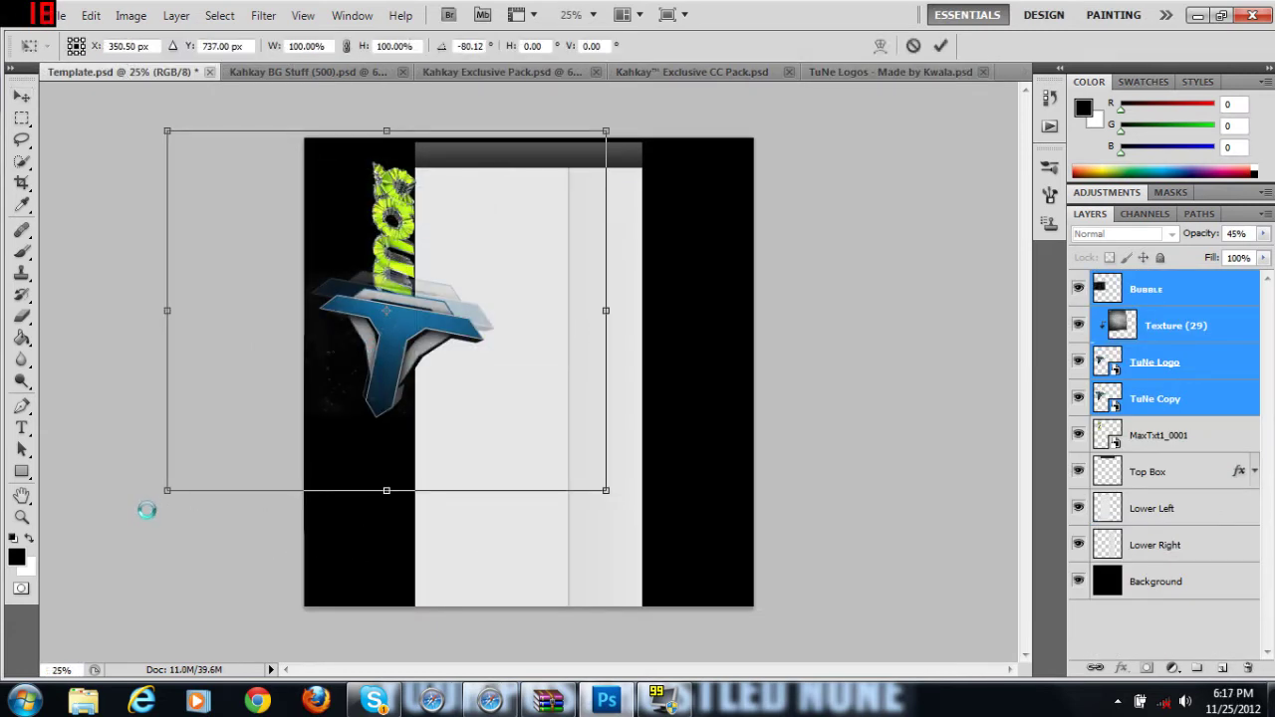
drag(146, 509, 153, 508)
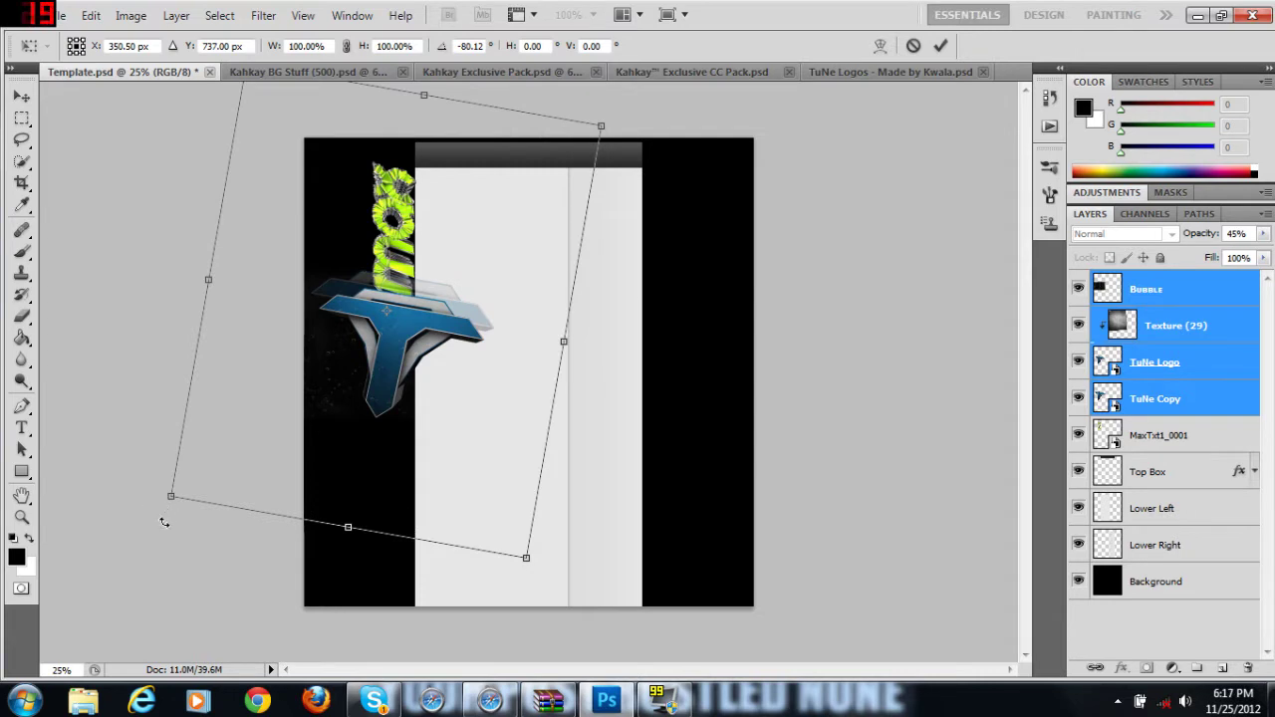
drag(160, 522, 258, 539)
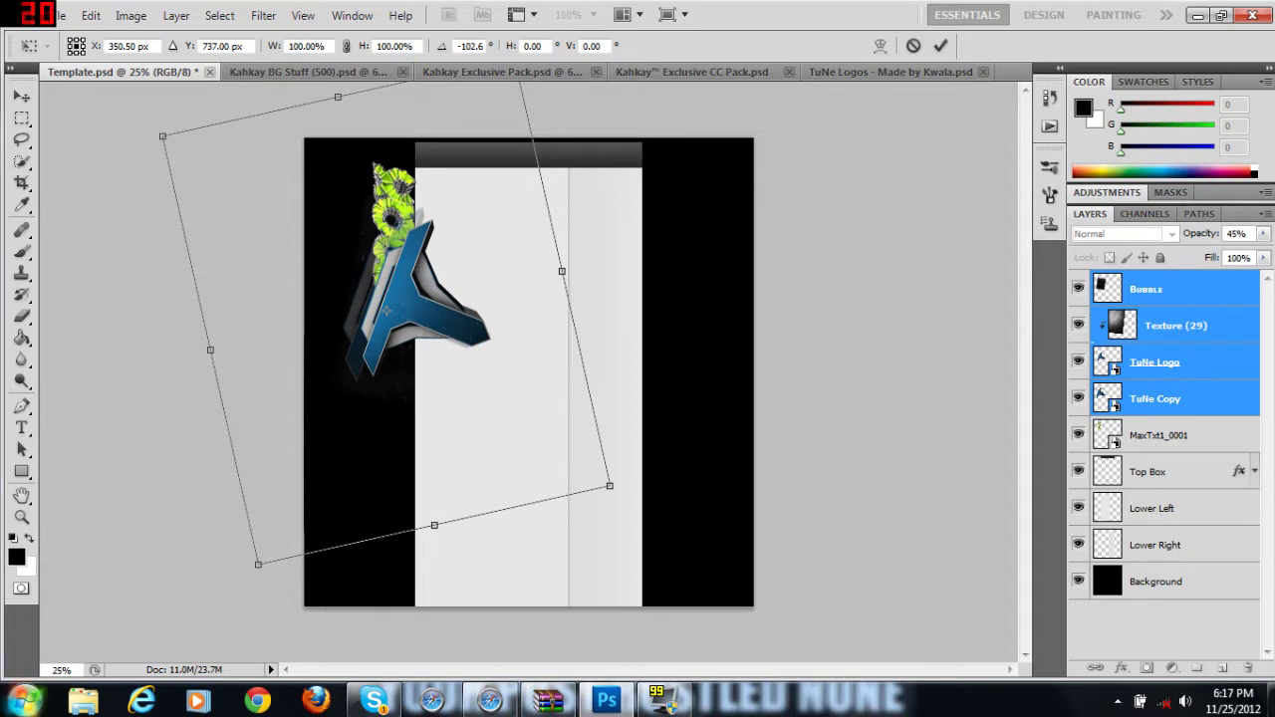
click(21, 100)
click(551, 277)
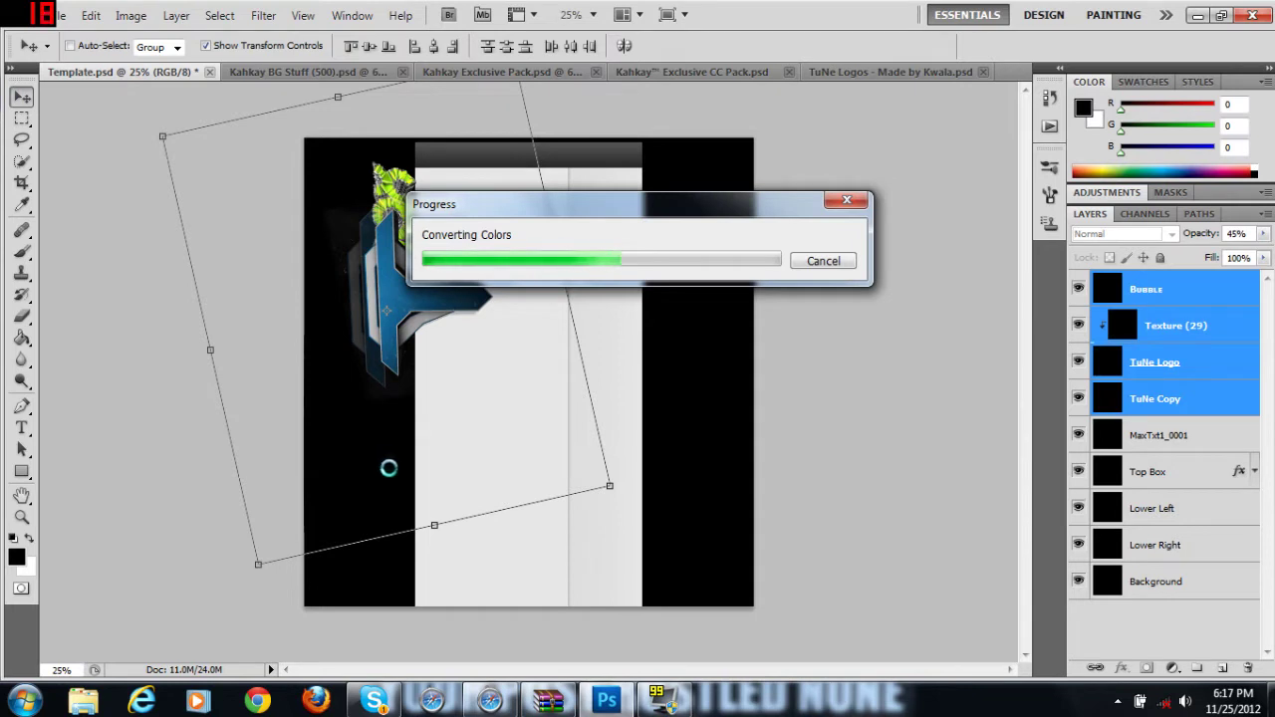
Step: Scale the logo layers to about 65% width and 77% height, rotate them about -7.5° and place them under the text
click(167, 559)
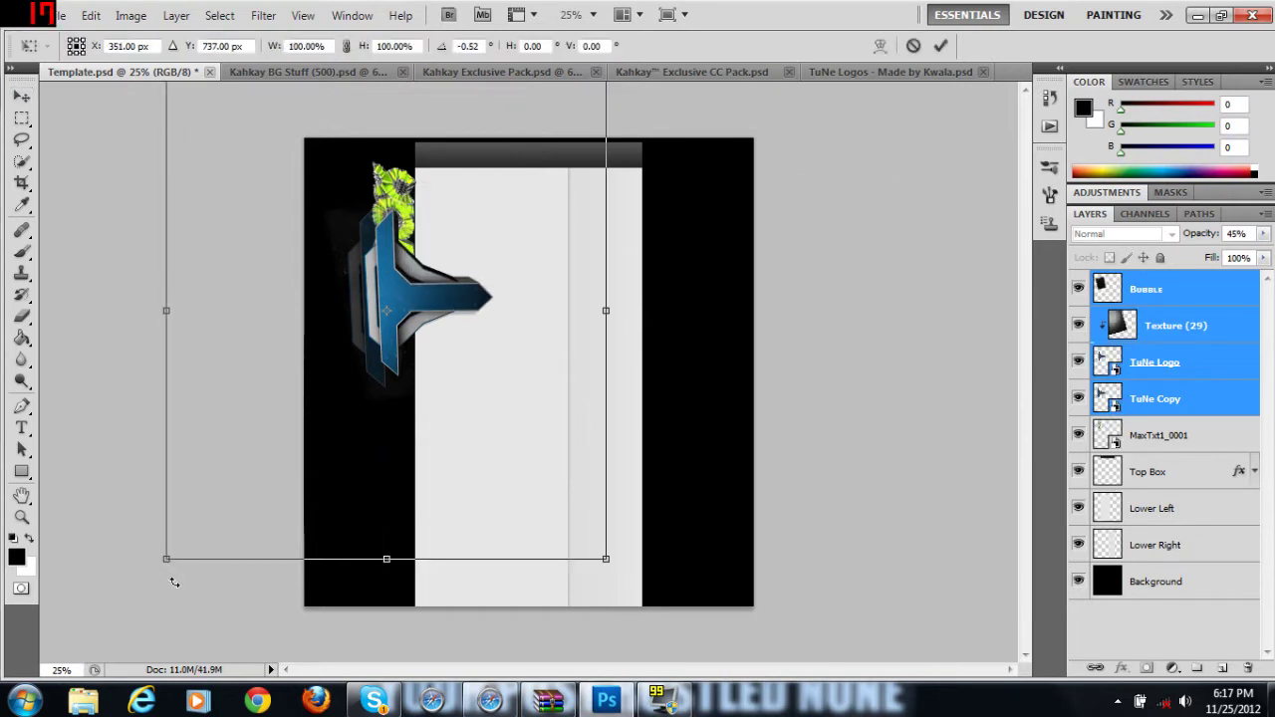
drag(196, 587, 283, 499)
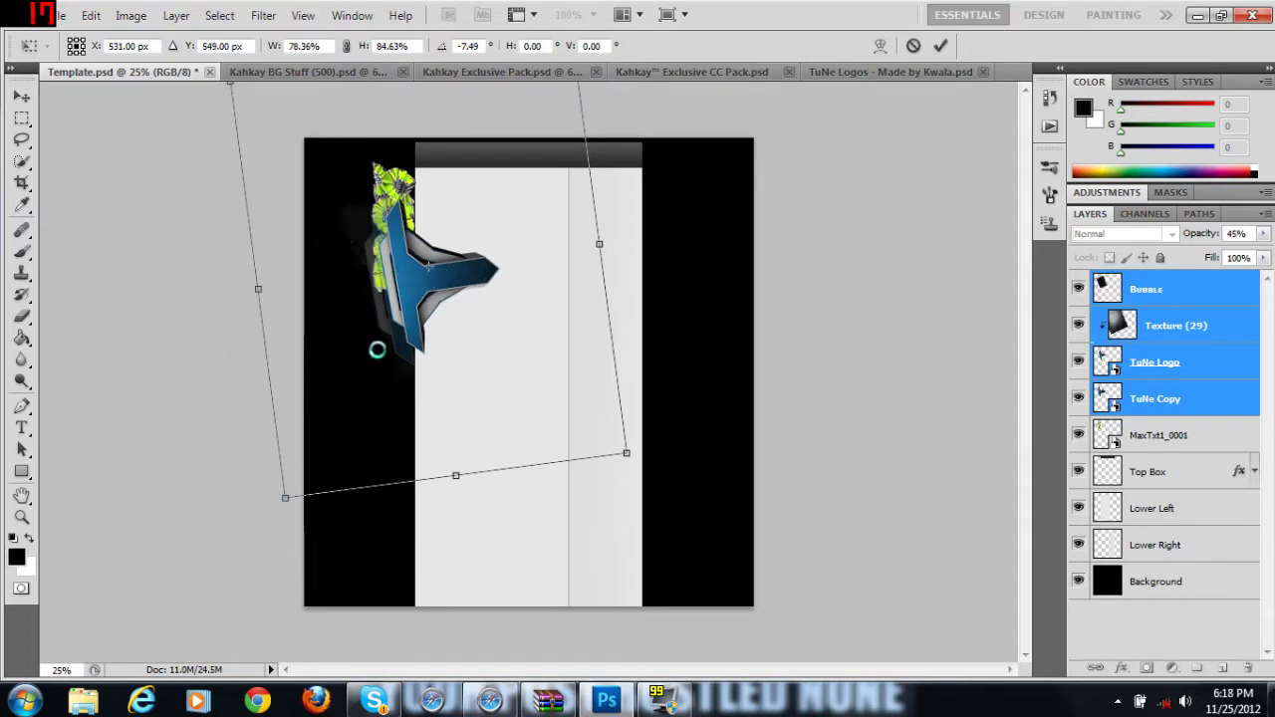
drag(466, 235, 430, 288)
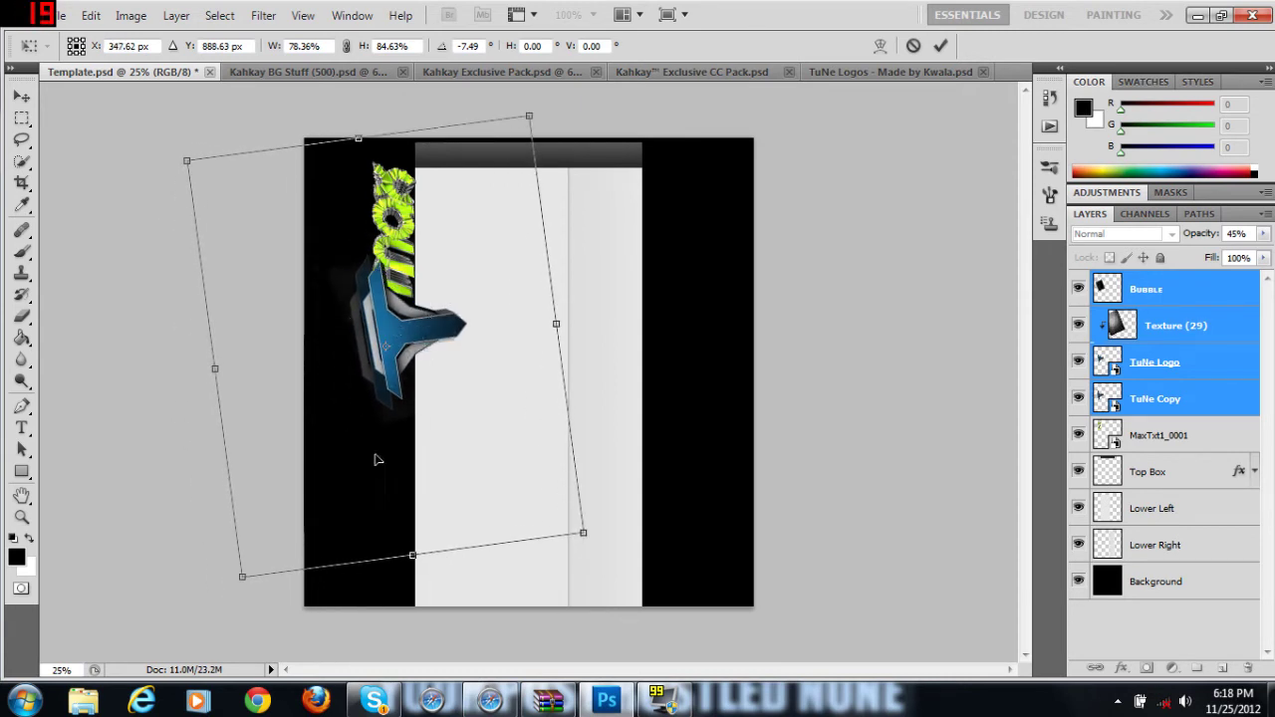
drag(242, 578, 297, 531)
drag(372, 335, 345, 369)
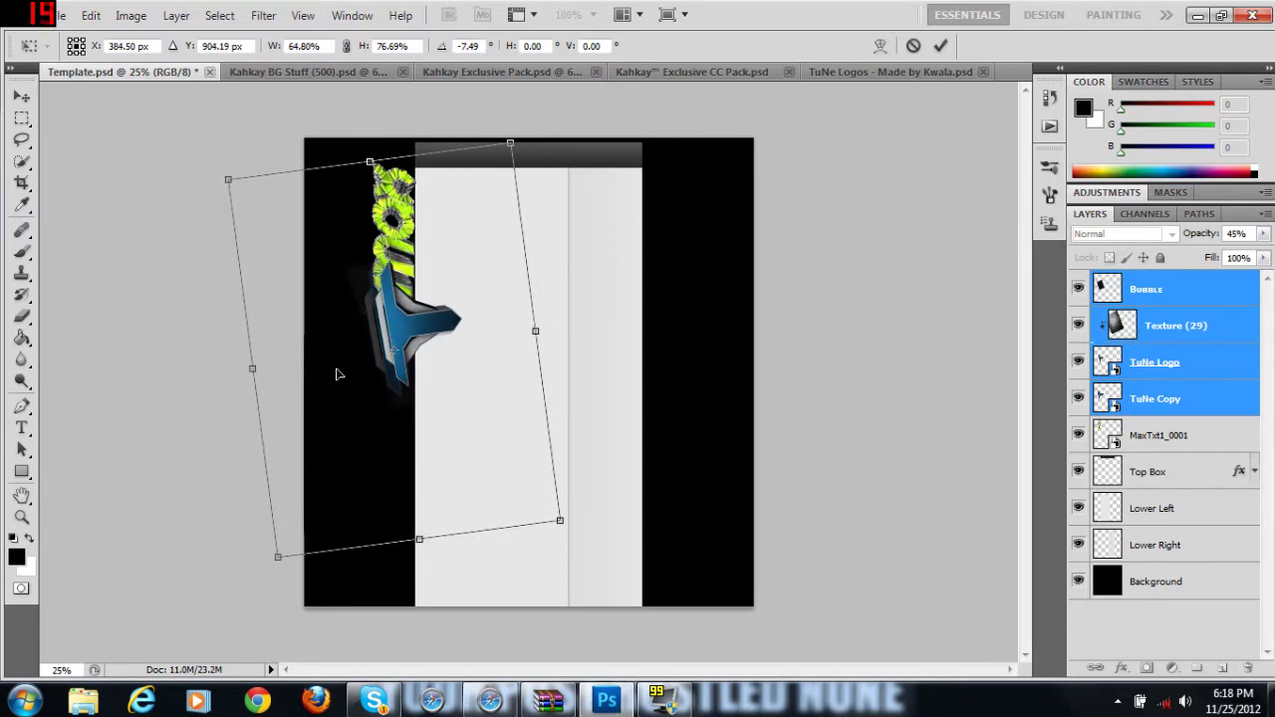
click(21, 96)
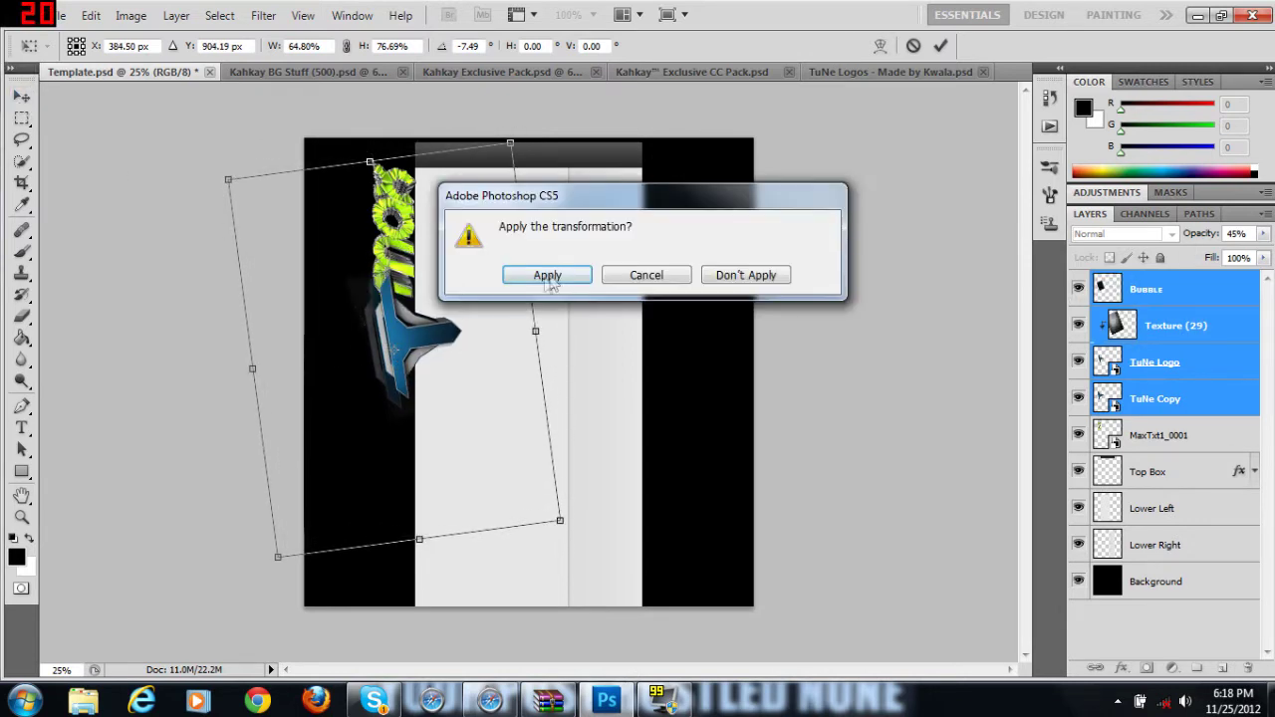
key(Return)
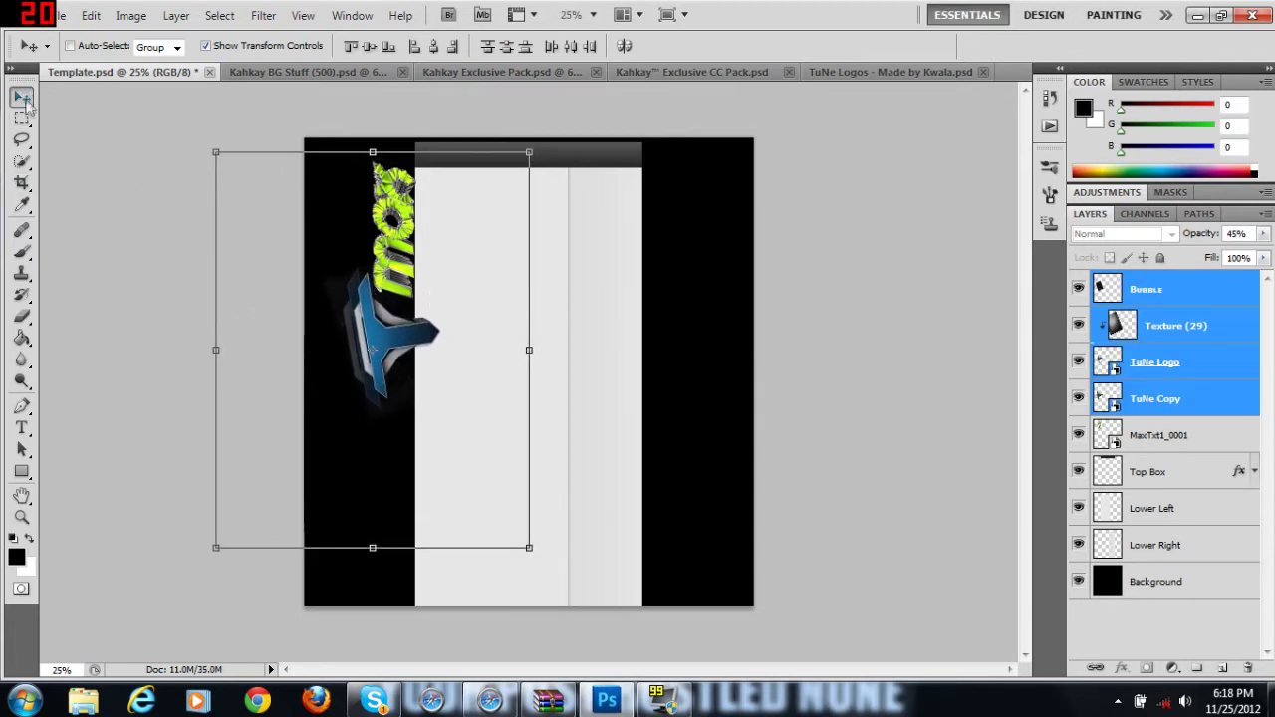
Step: Duplicate the Bubble layer within Template.psd, move the copy up over the green text and set its blend mode to Overlay
click(1153, 290)
right_click(1179, 297)
click(1106, 303)
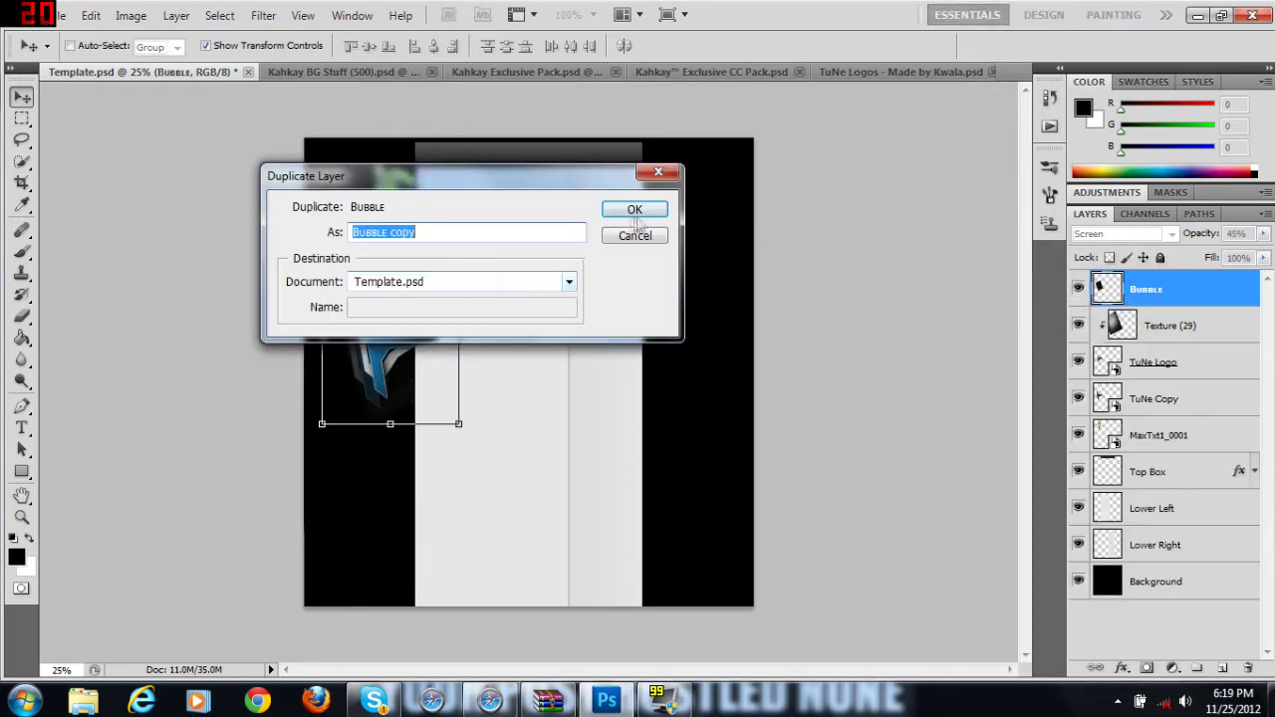
click(636, 210)
drag(349, 301, 341, 283)
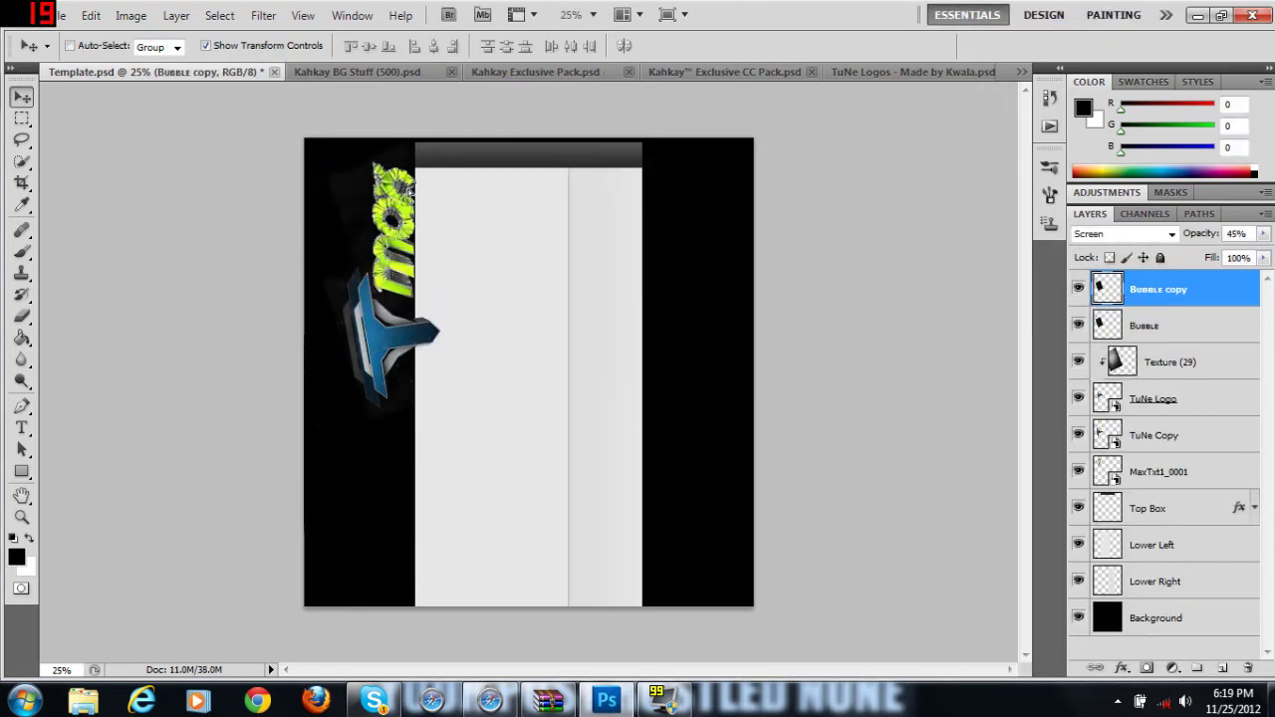
click(1124, 233)
click(1106, 236)
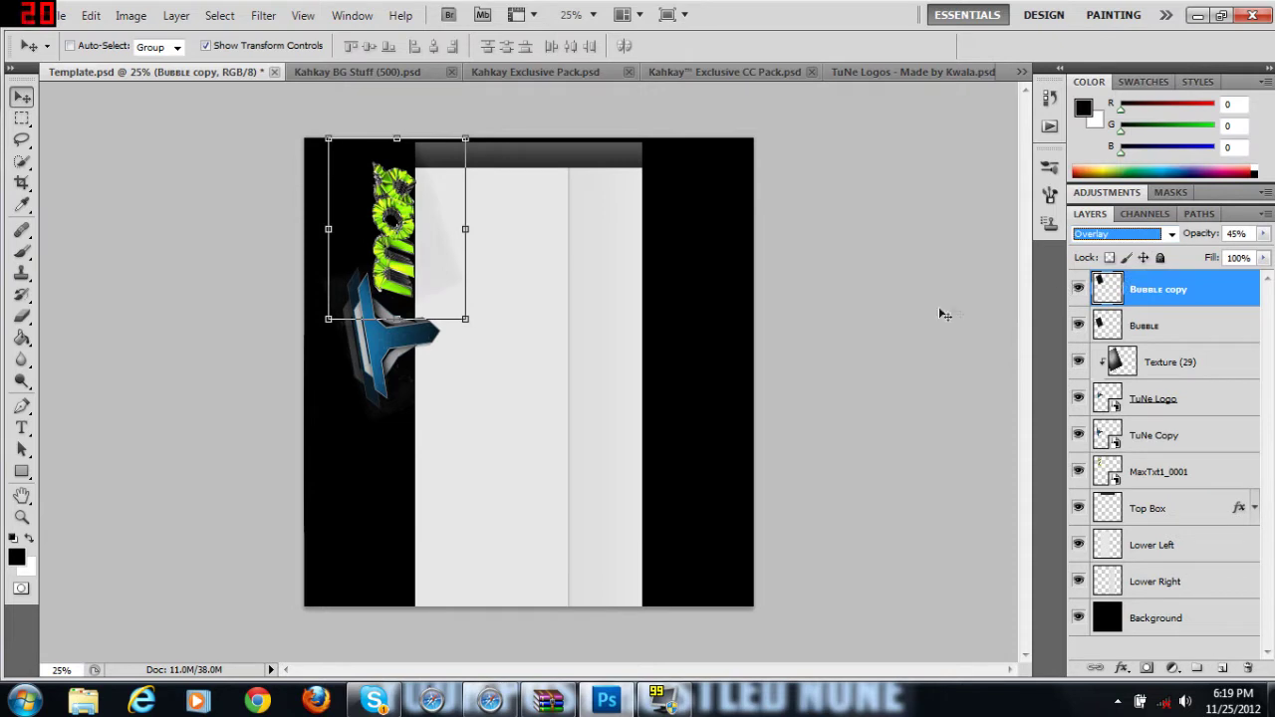
Step: Set the original Bubble layer's blend mode to Soft Light
click(1176, 325)
click(1123, 233)
click(1106, 236)
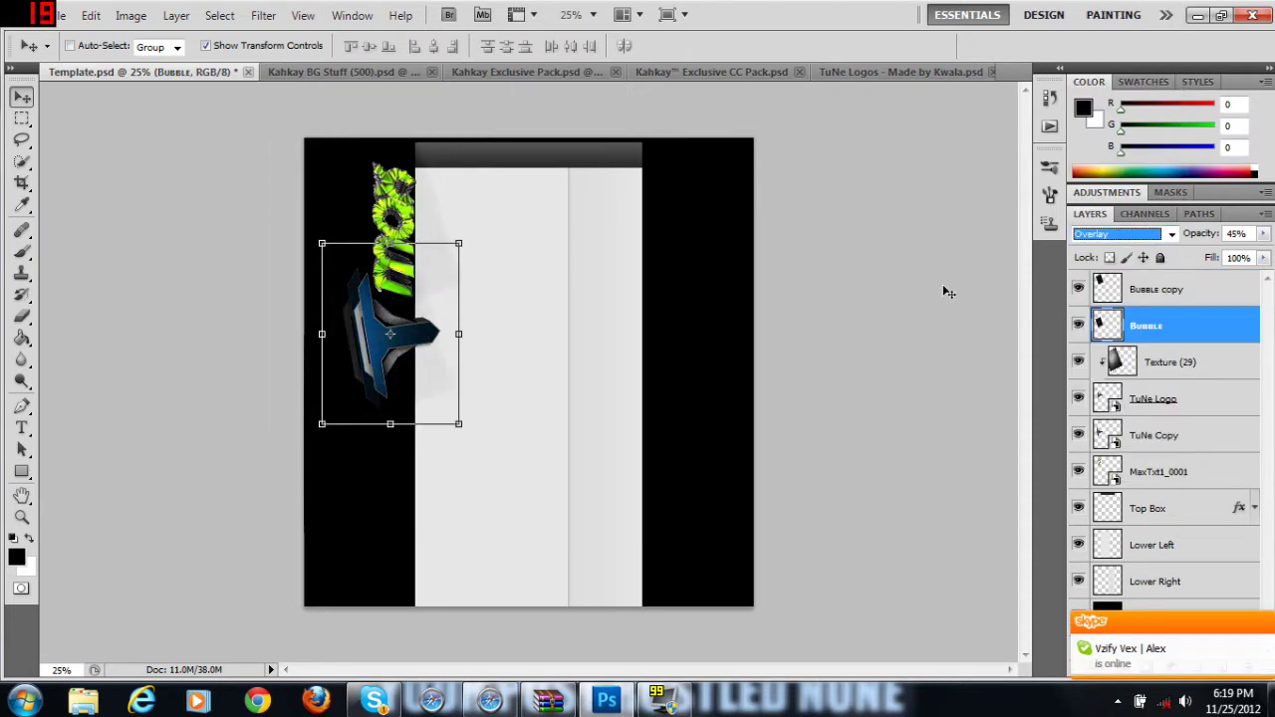
key(Down)
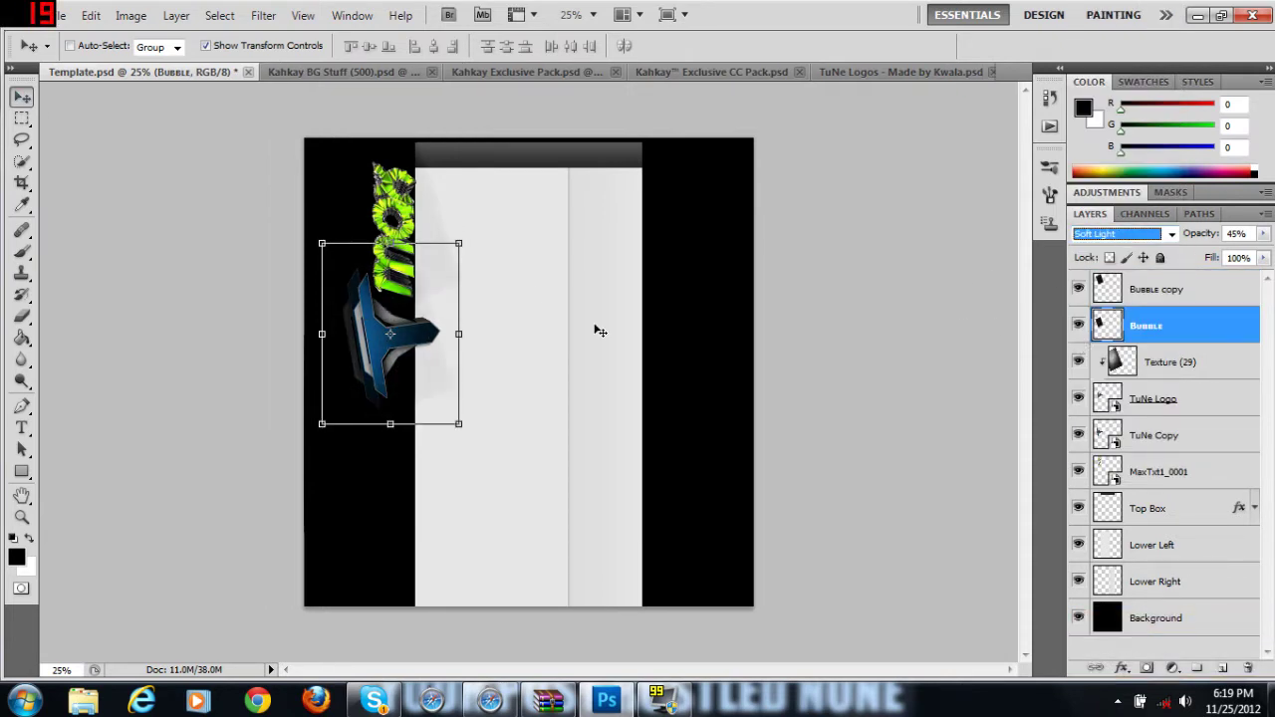
key(Down)
click(150, 281)
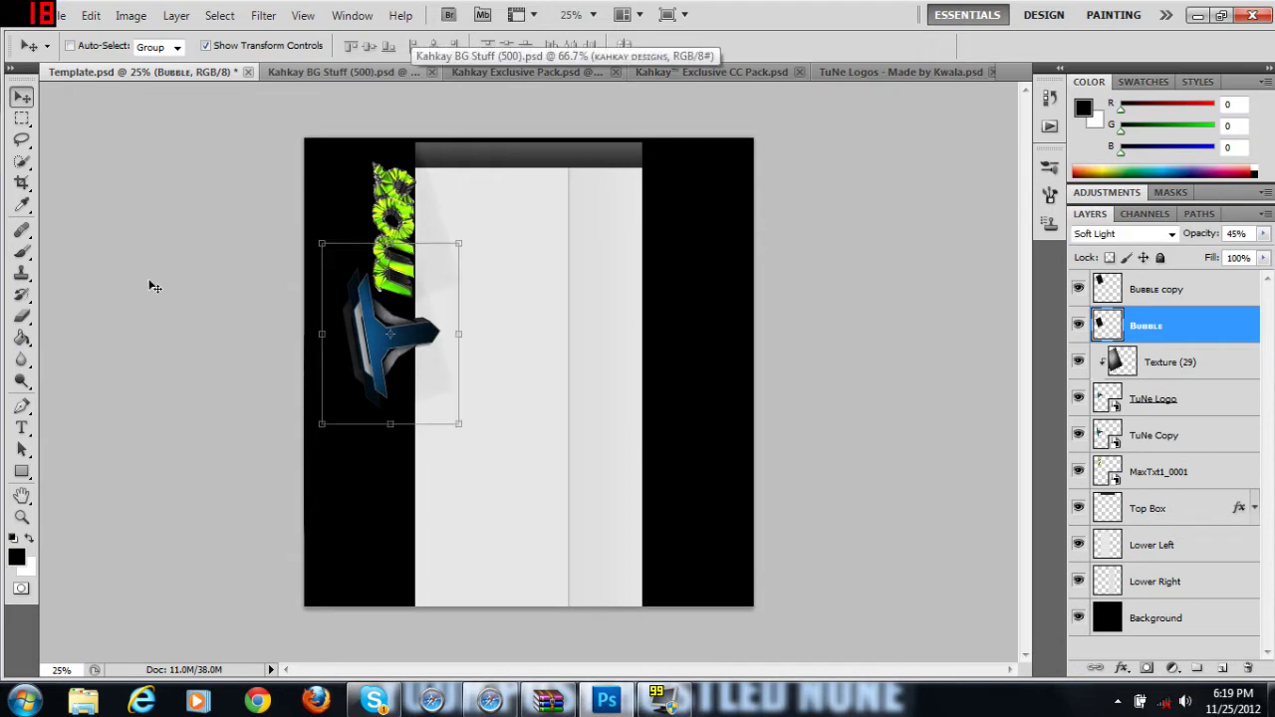
Step: Select the layers from Bubble through TuNe Copy and nudge them slightly to the right
shift+click(1186, 401)
shift+click(1184, 441)
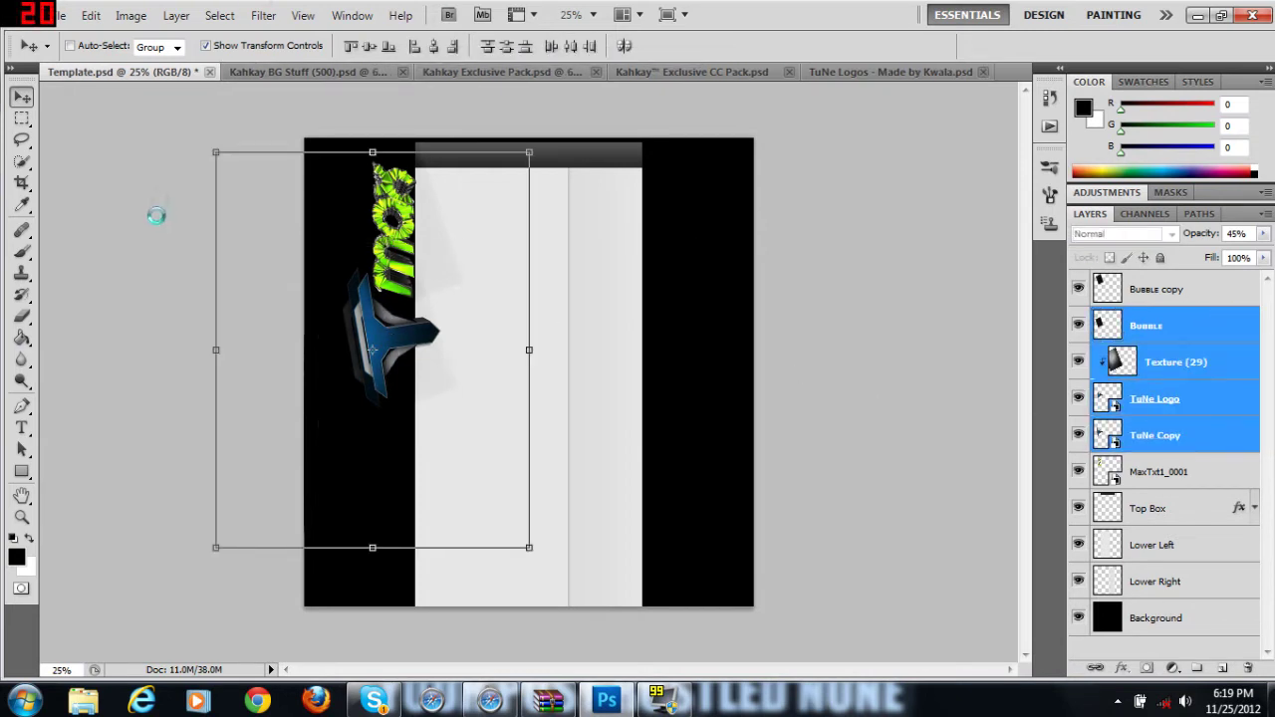
key(Right)
key(Right)
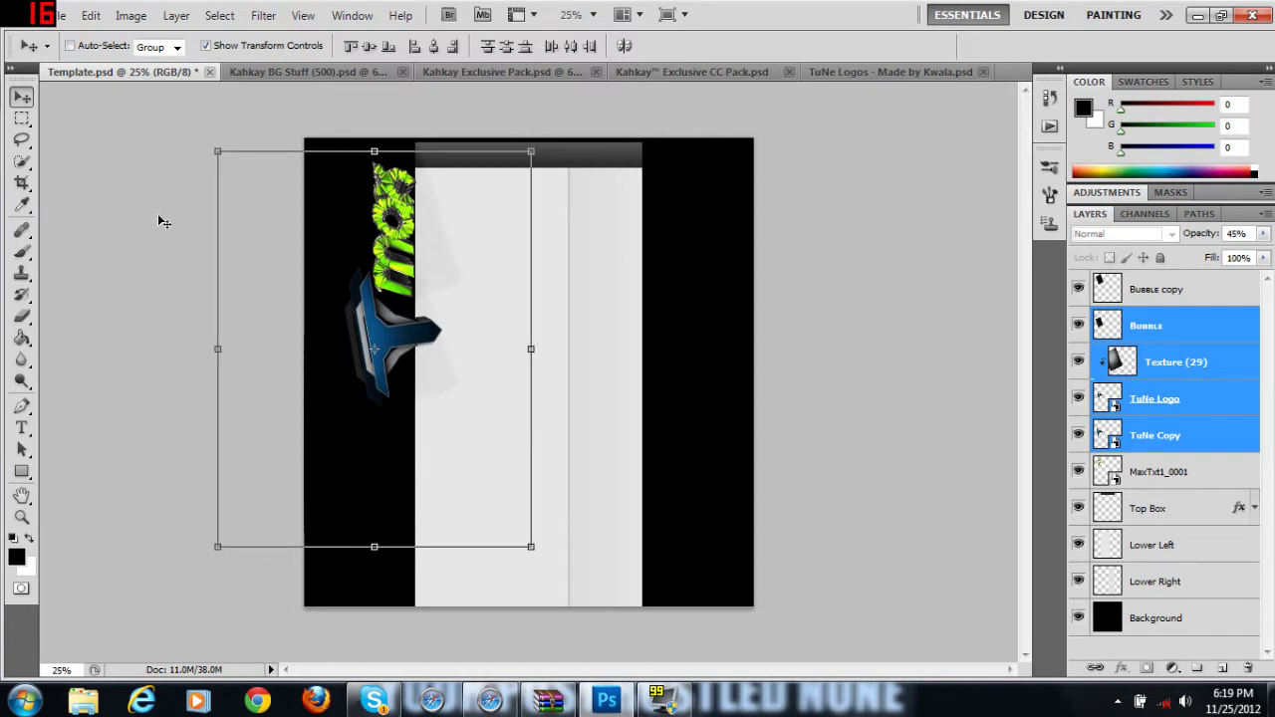
Step: Switch to Kahkay BG Stuff (500).psd, expand its layer group and make the 6 KD layer visible
click(1178, 296)
click(284, 71)
click(691, 277)
click(343, 78)
click(1098, 281)
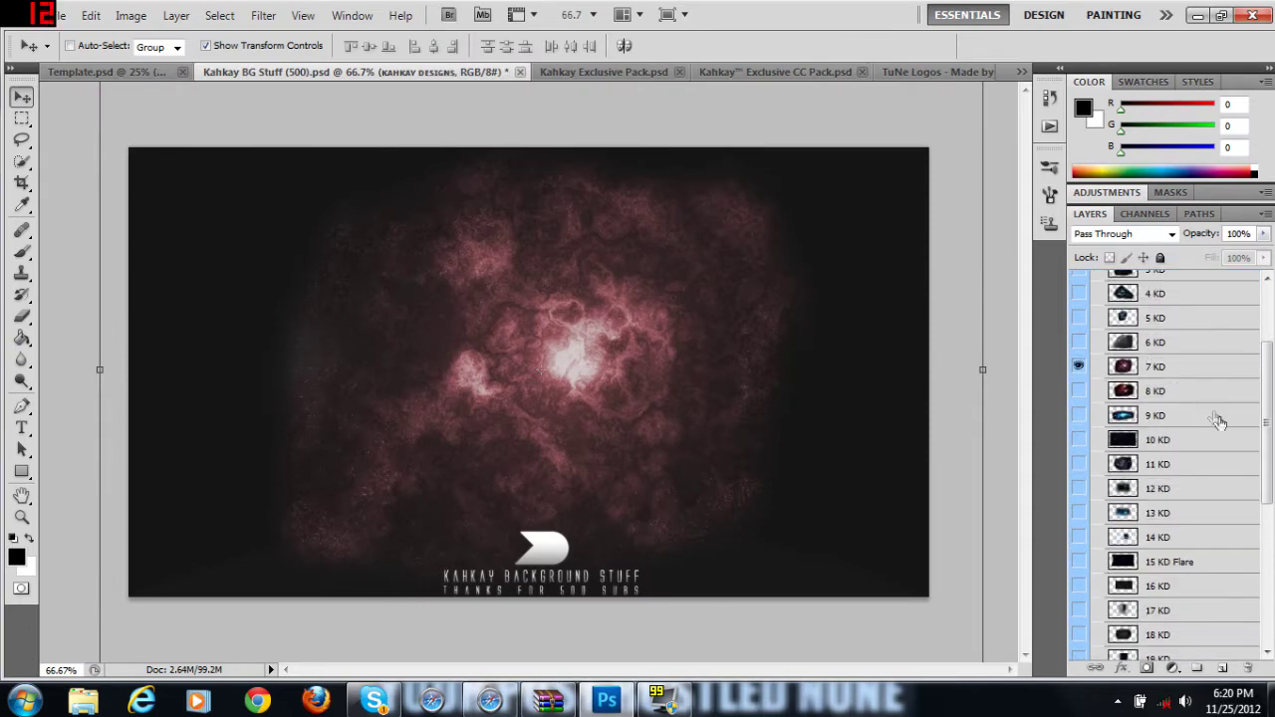
click(1078, 342)
Step: Duplicate the 6 KD layer into Template.psd and return to that document
click(1145, 343)
right_click(1190, 343)
click(1056, 305)
click(569, 283)
click(525, 300)
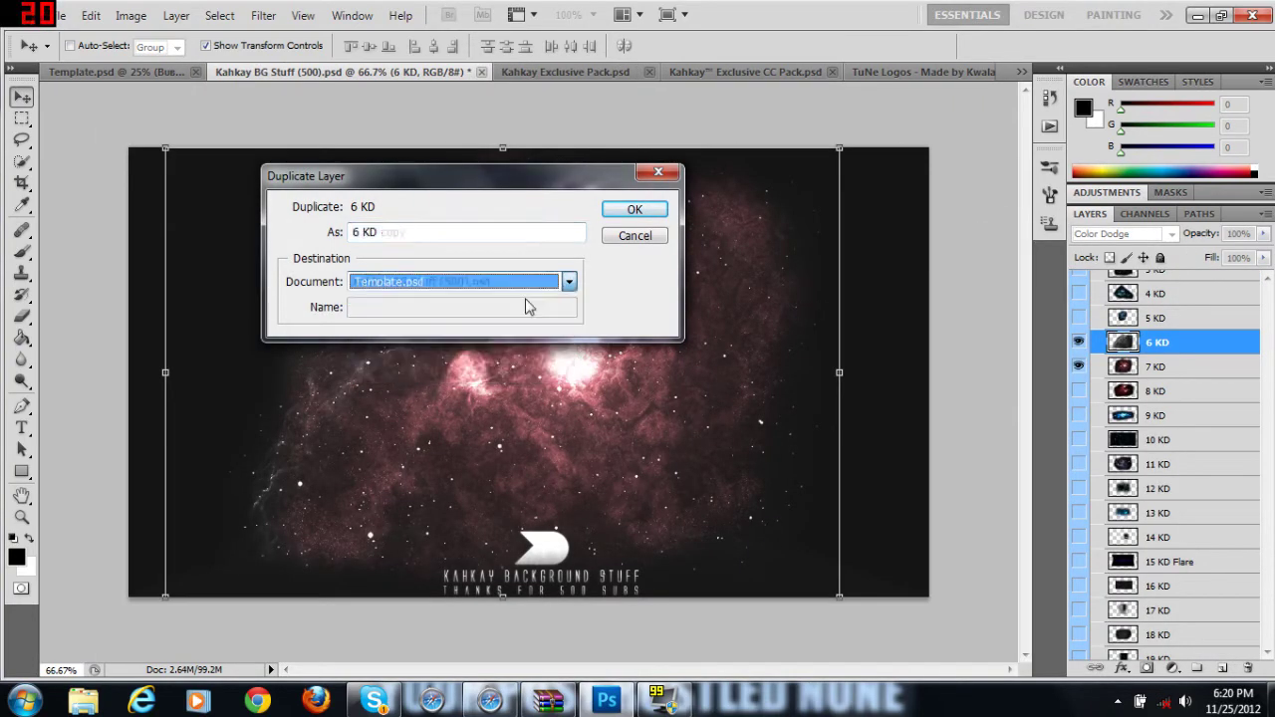
click(635, 209)
click(85, 74)
Step: Position the 6 KD texture over the green text and set its blend mode to Screen
drag(551, 284, 522, 297)
click(1123, 234)
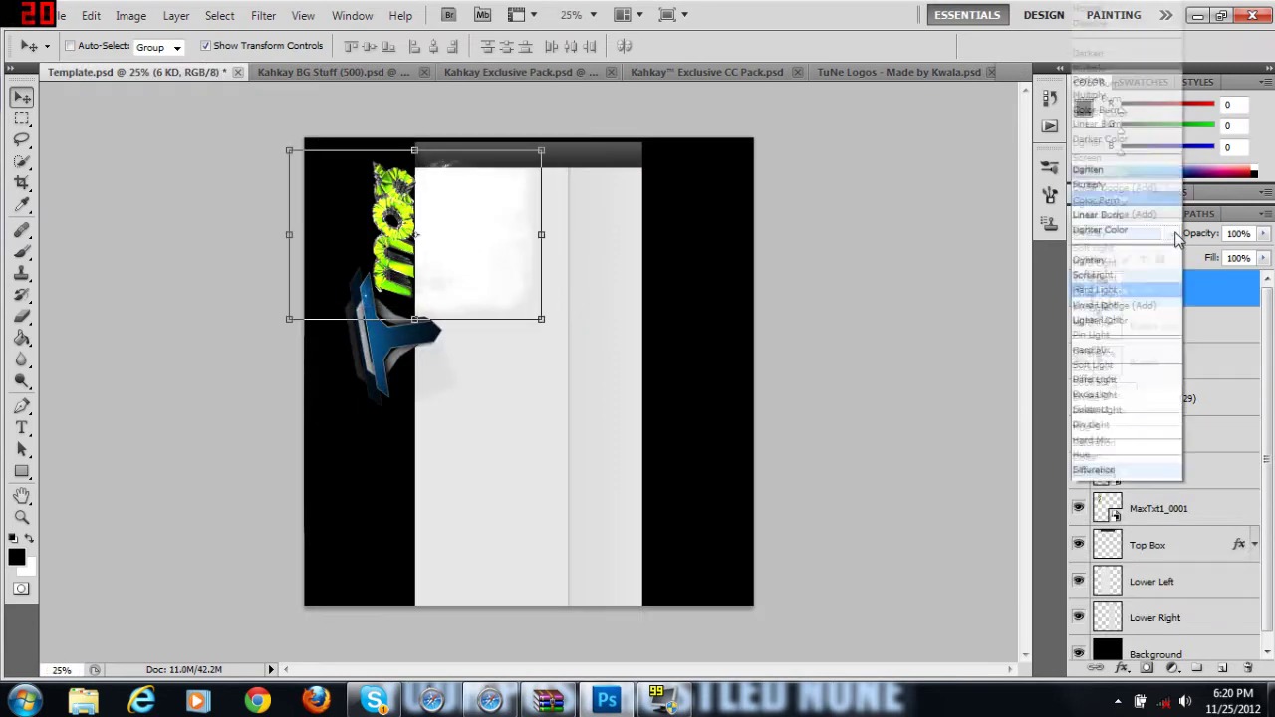
click(1106, 217)
Step: Rotate the 6 KD texture diagonally around the text and place its layer directly beneath MaxTxt1_0001
drag(283, 333, 396, 447)
click(27, 103)
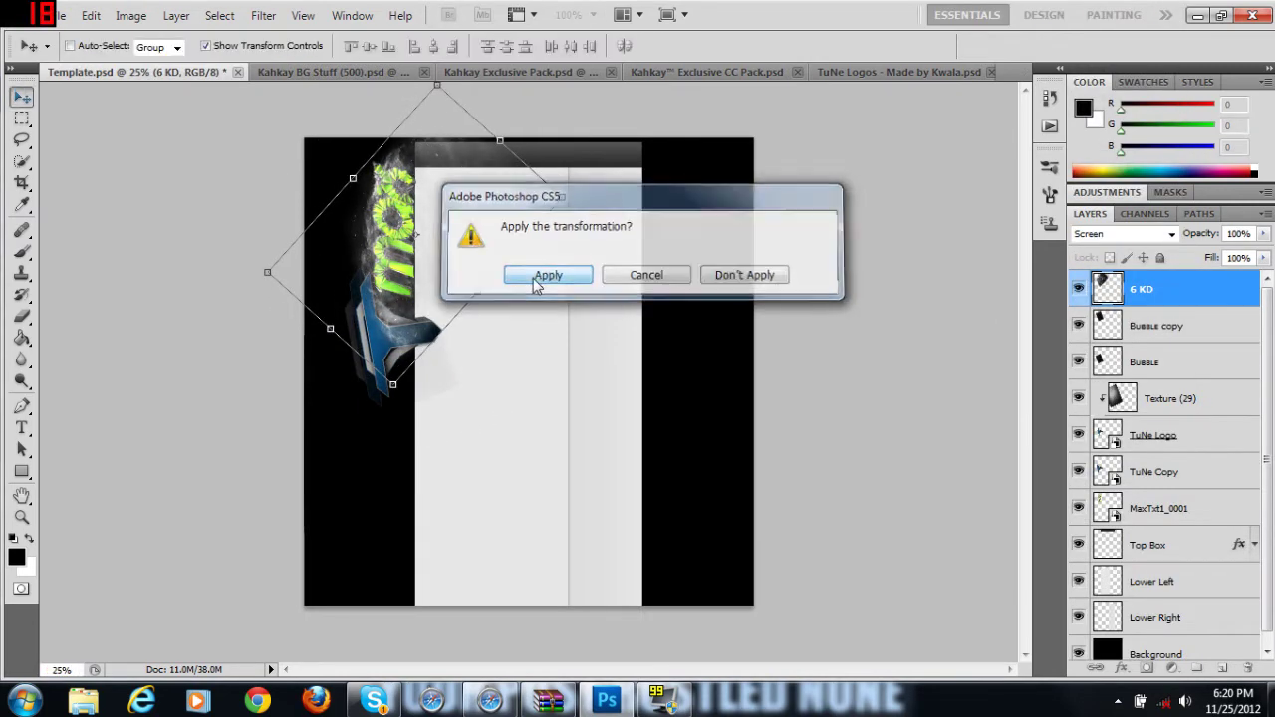
click(541, 276)
drag(1186, 291, 1190, 526)
mouse_move(455, 213)
mouse_down()
mouse_move(441, 199)
mouse_move(451, 208)
mouse_up()
Step: Duplicate the 6 KD layer, tilt the copy, position it around the TuNe logo and apply the transformation
right_click(1186, 508)
click(1175, 133)
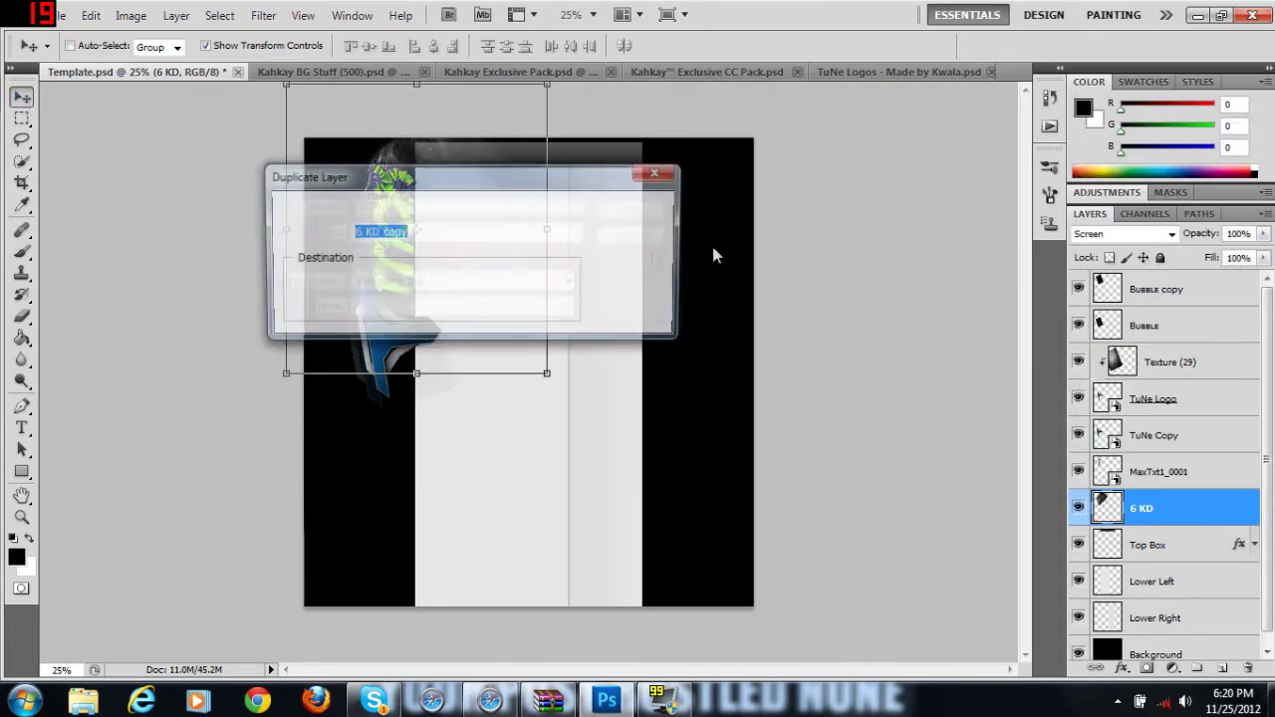
click(648, 205)
key(ctrl+t)
drag(276, 475, 334, 491)
click(20, 96)
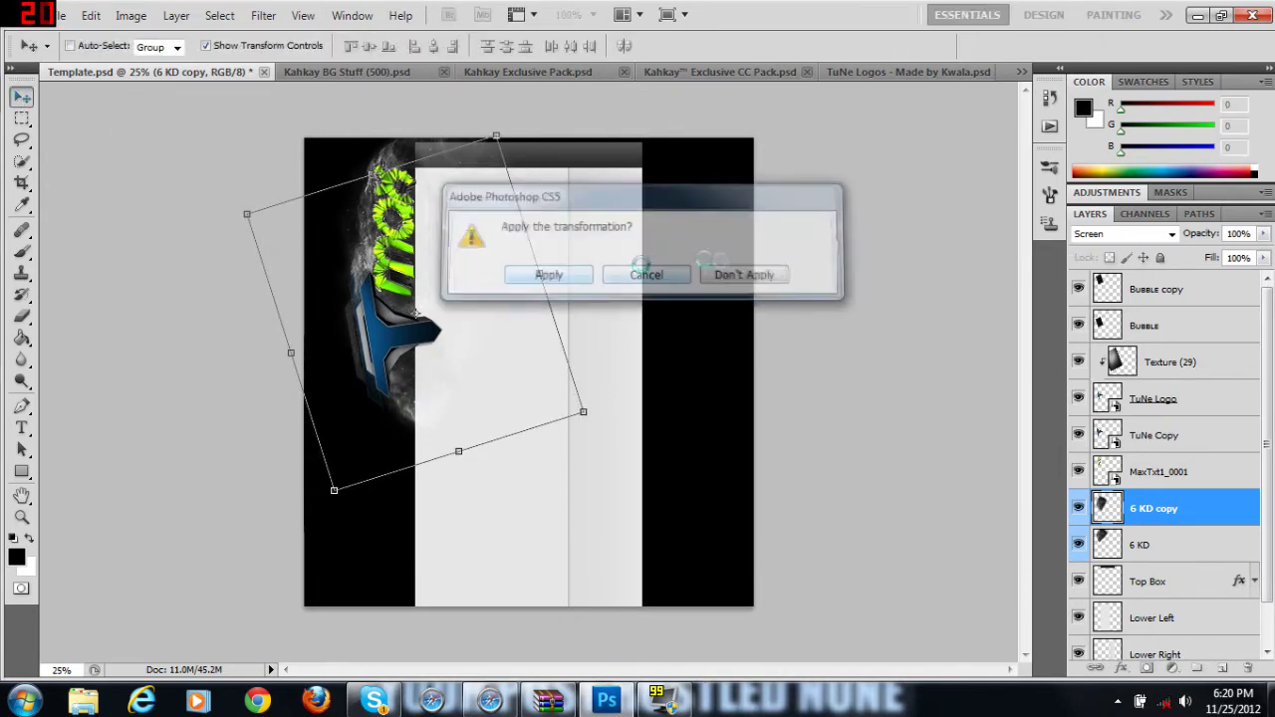
click(732, 270)
Step: Examine the space textures in Kahkay BG Stuff (500).psd, including the 11 KD, 12 KD and 13 KD layers
click(329, 72)
click(126, 73)
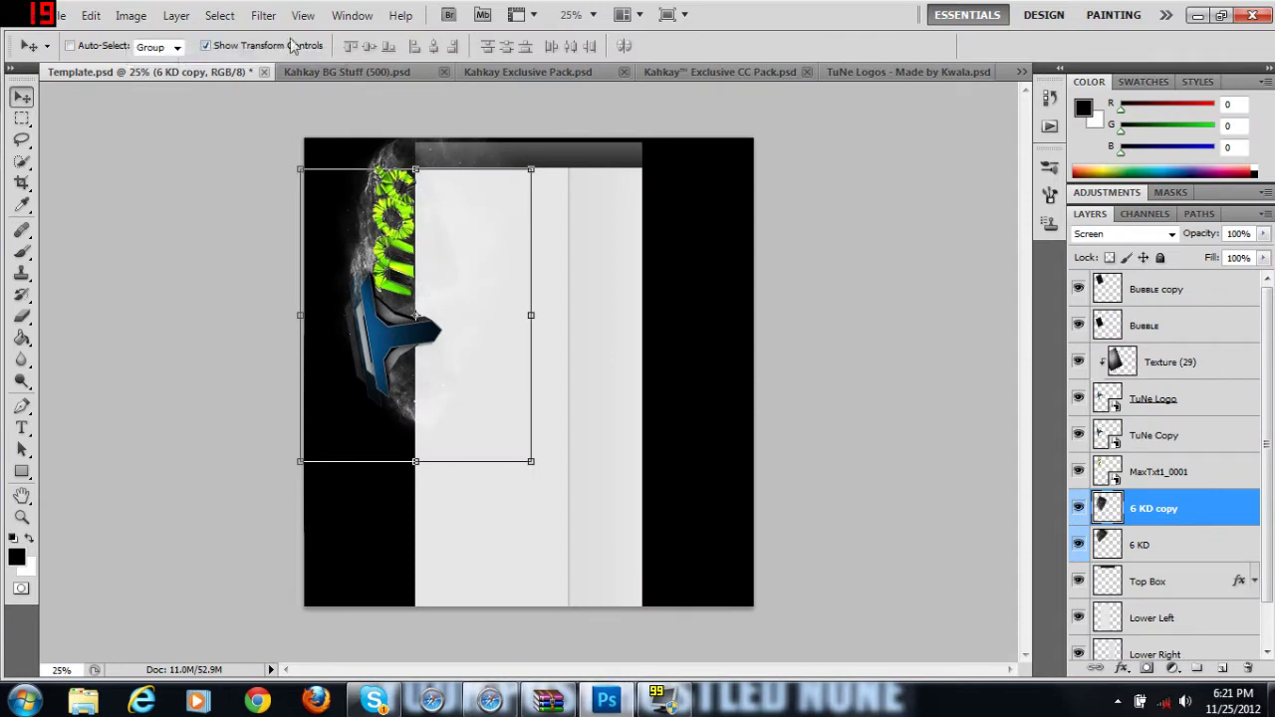
click(348, 72)
click(1078, 495)
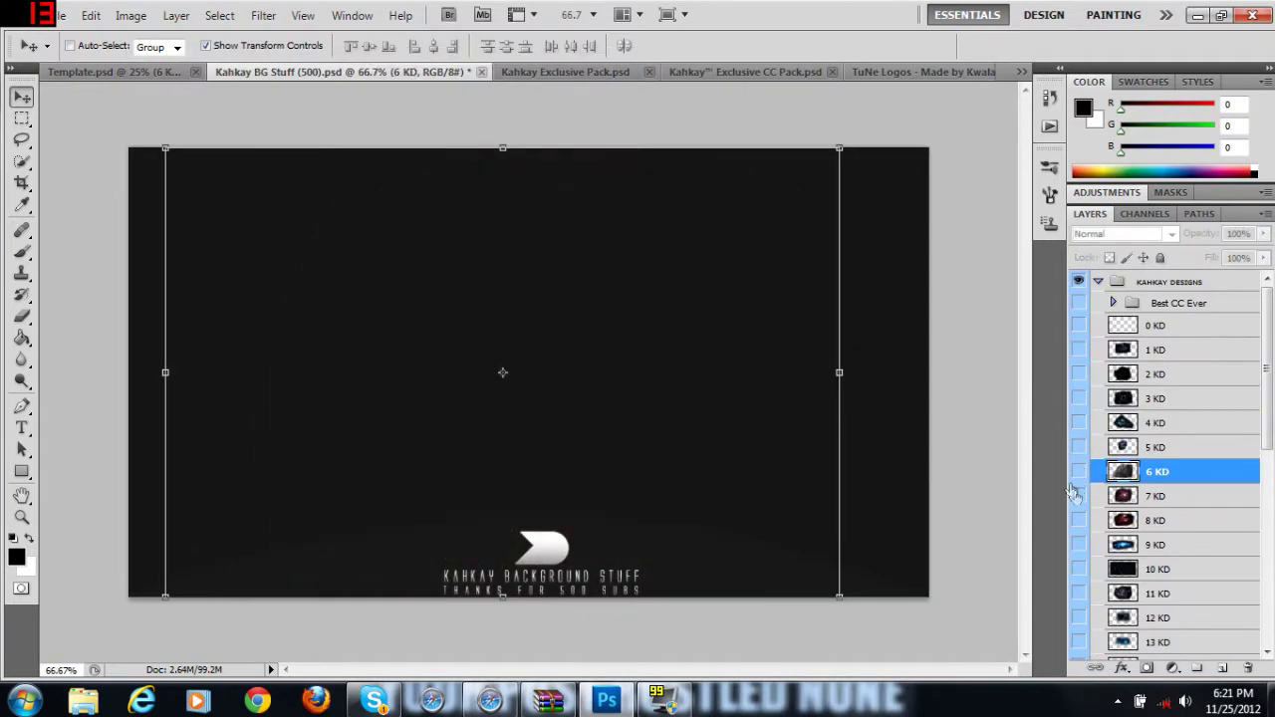
click(86, 75)
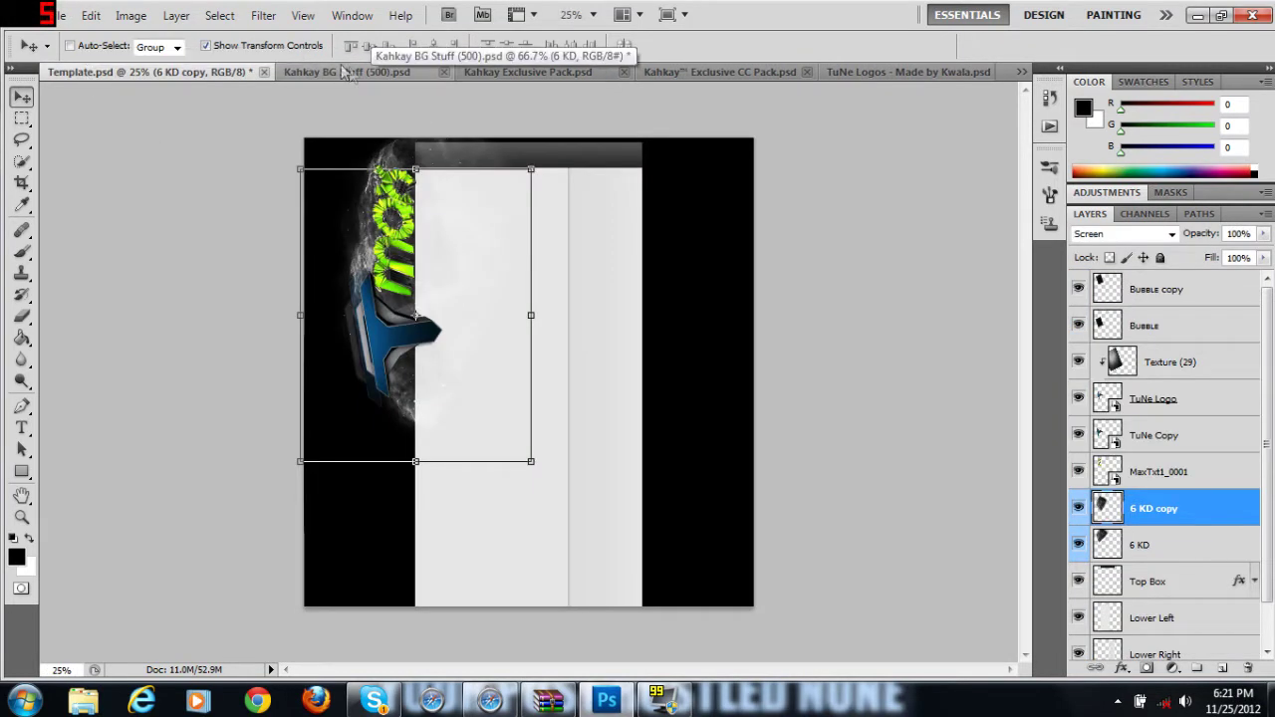
click(342, 73)
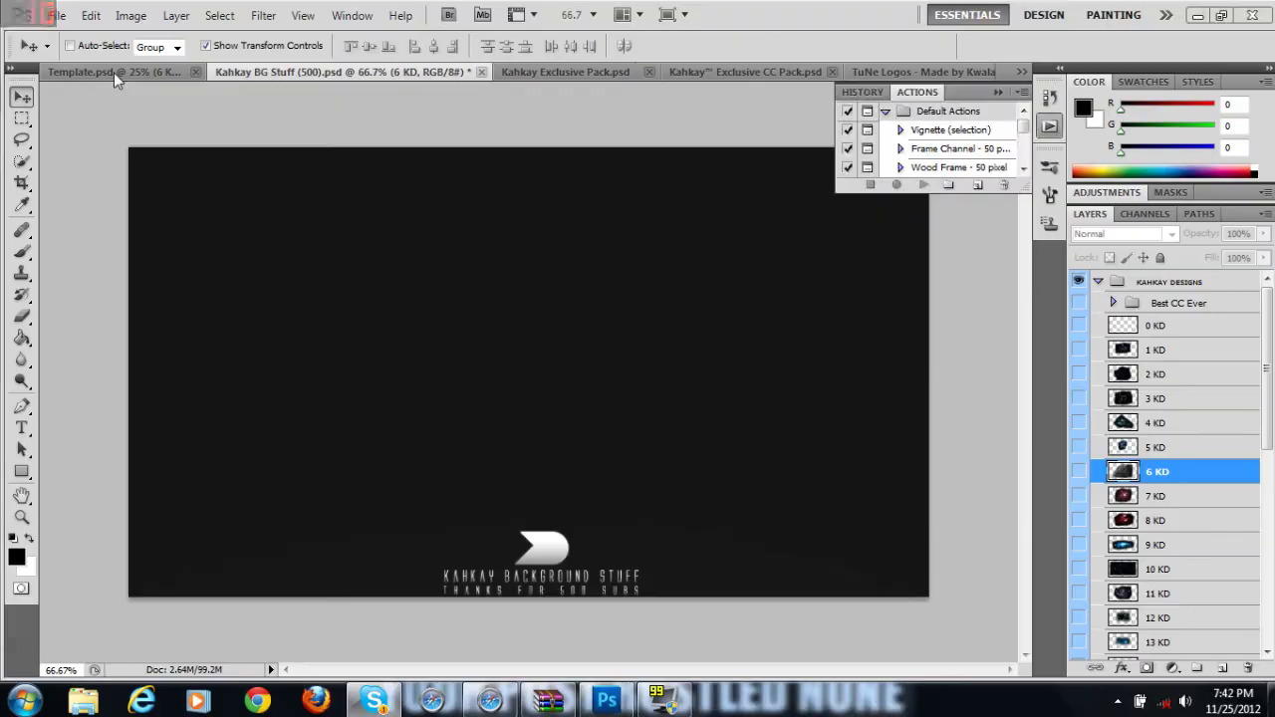
click(113, 73)
click(299, 72)
scroll(1182, 462, down, 3)
click(1080, 445)
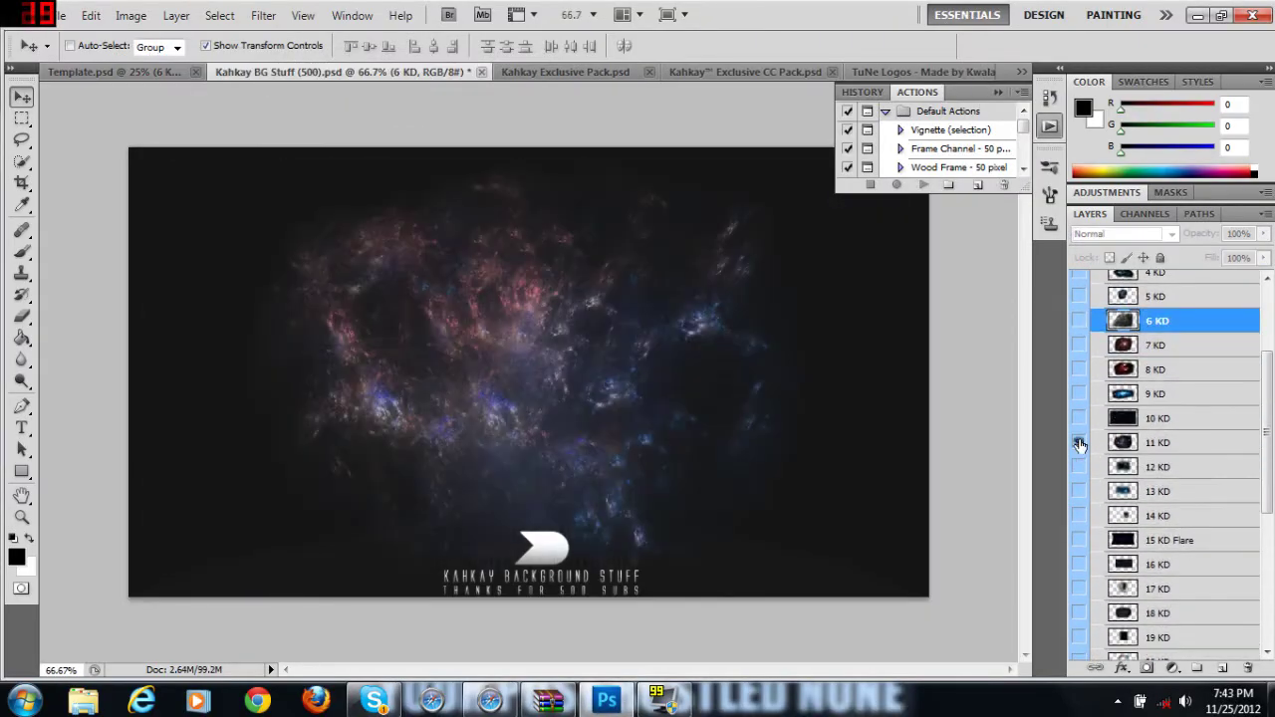
click(1080, 469)
click(1079, 469)
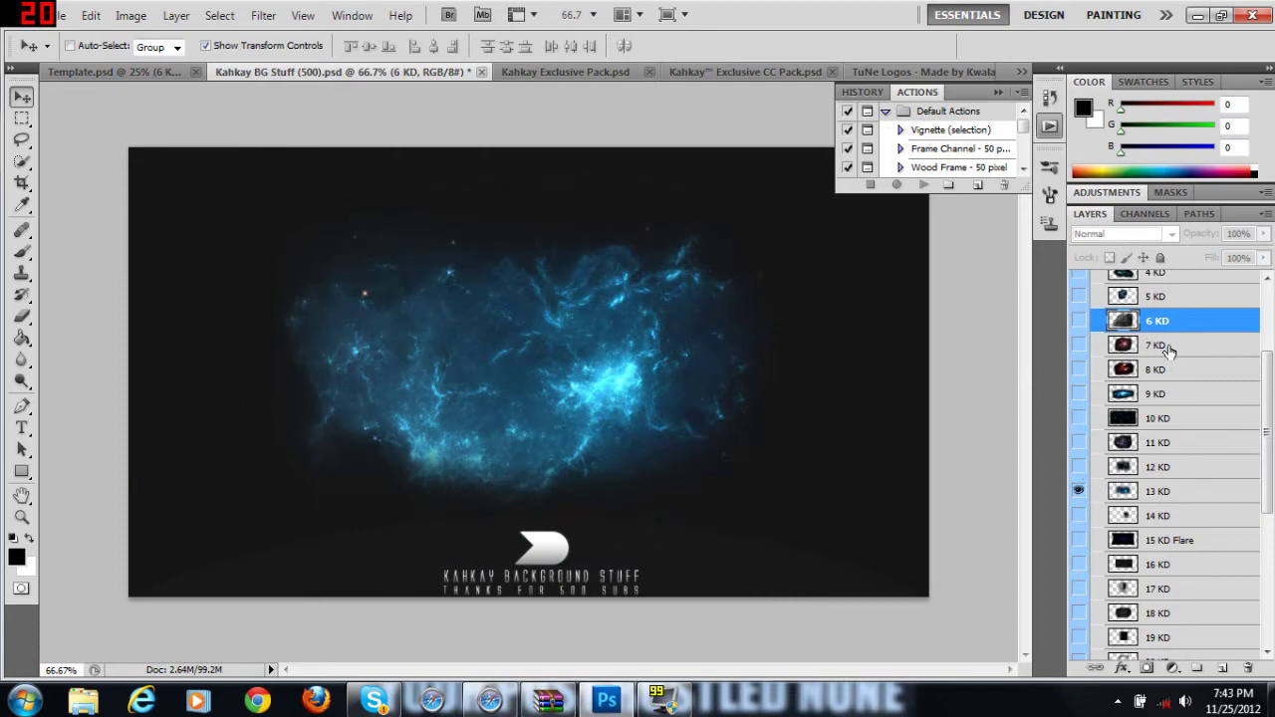
click(1159, 493)
Step: Look through the other open resource documents and the remaining Kahkay BG Stuff layers for a further texture
click(141, 75)
click(344, 74)
click(545, 74)
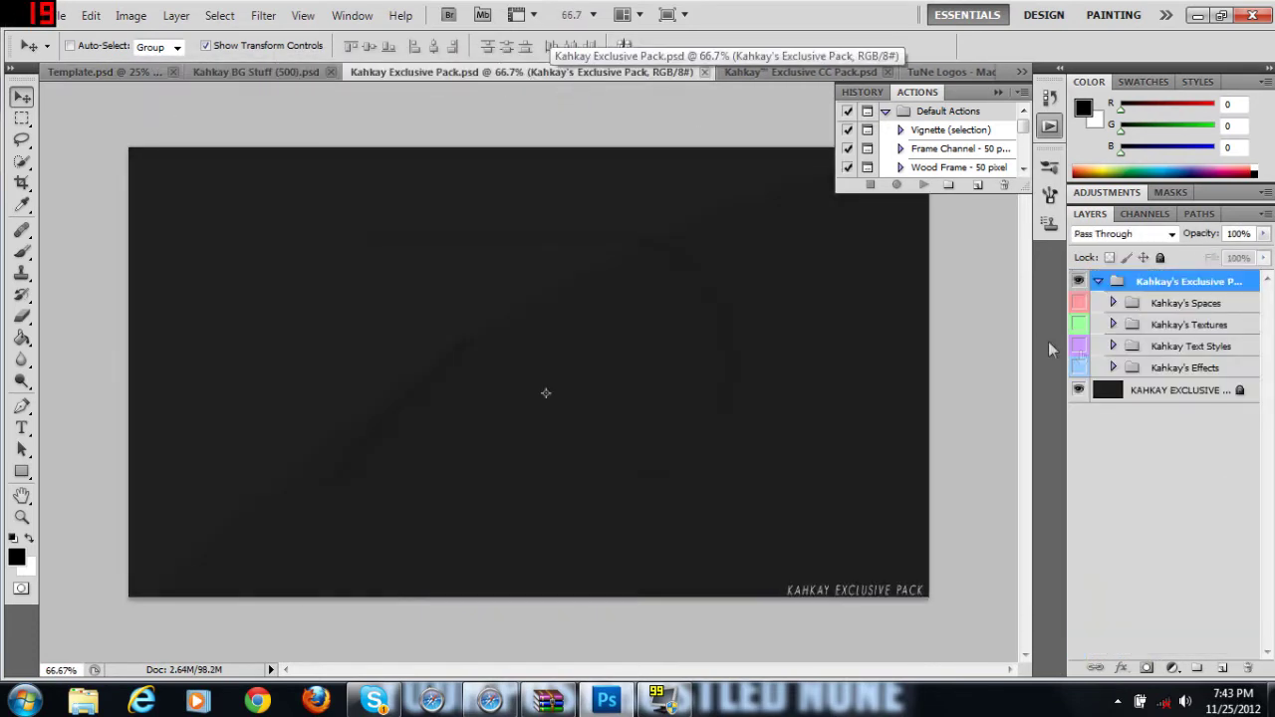
click(1114, 369)
click(770, 69)
click(401, 69)
click(267, 72)
scroll(1193, 568, down, 3)
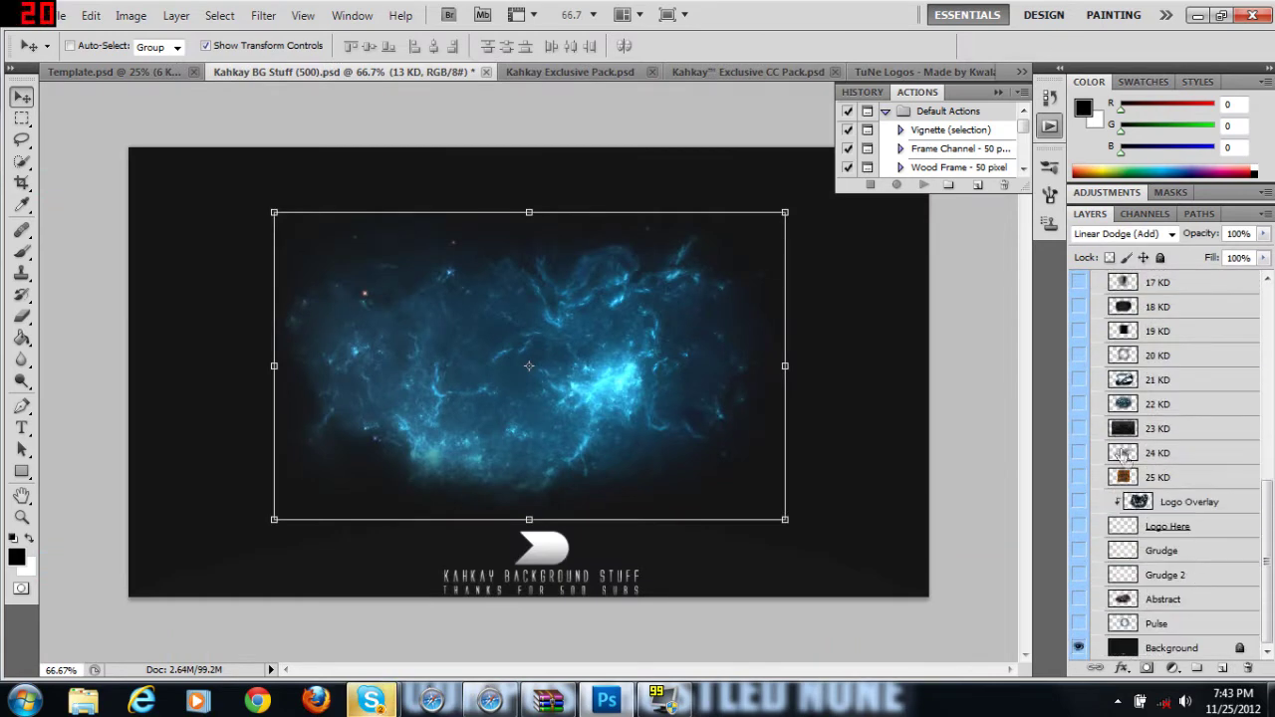
click(1079, 429)
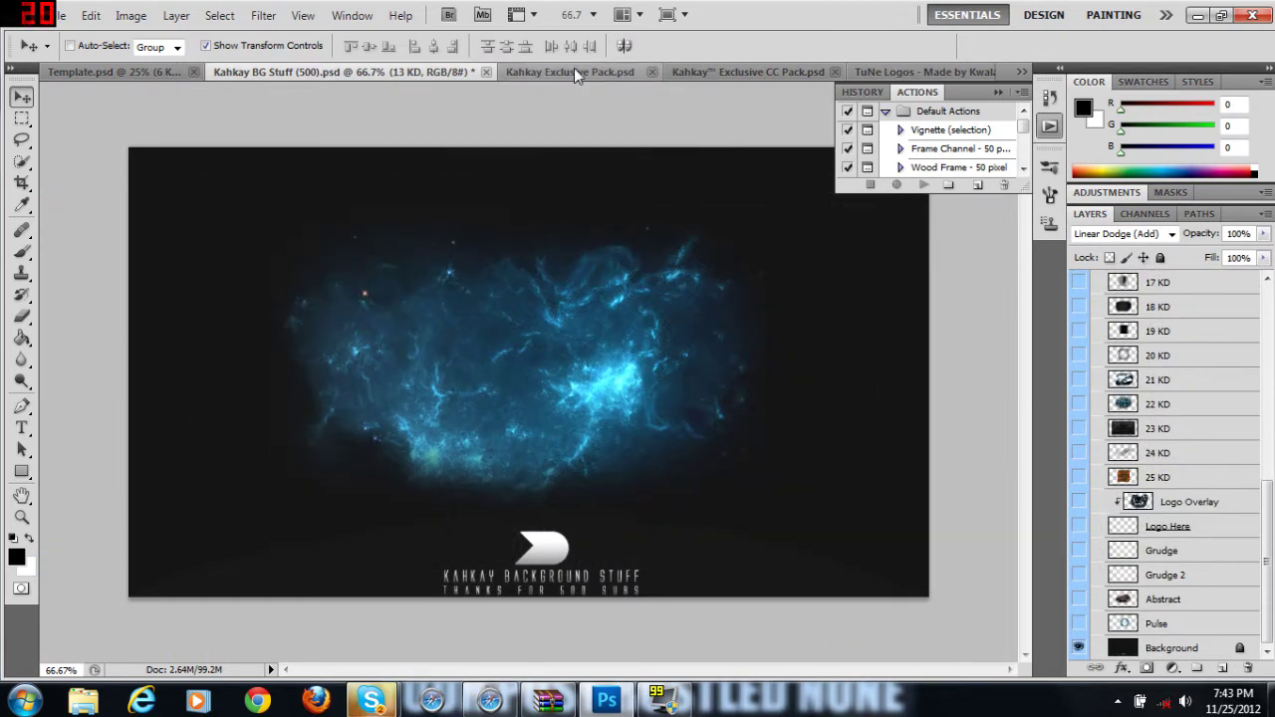
Step: In Kahkay Exclusive Pack.psd, expand Kahkay's Spaces and show every layer from Kahkay Space 2 to Kahkay Stars 5
click(574, 70)
click(1113, 303)
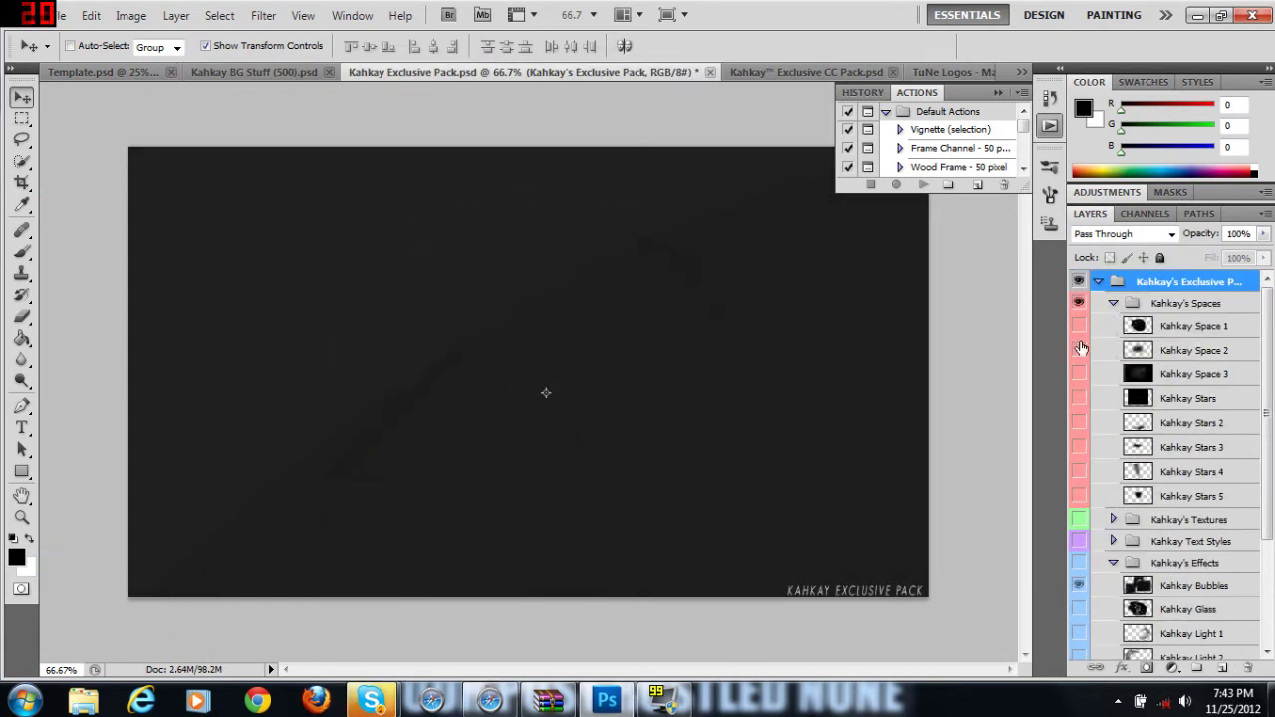
click(1079, 349)
click(1079, 375)
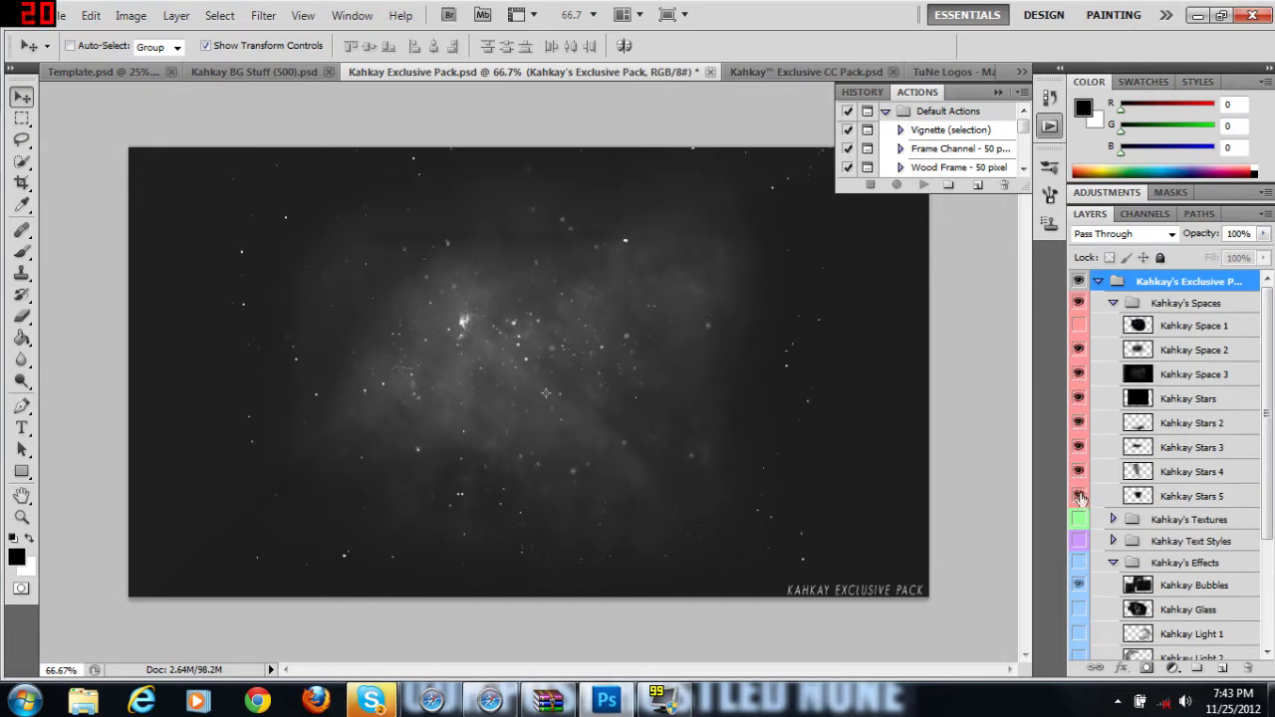
Step: Duplicate the Kahkay Space 2 and Kahkay Space 3 layers together into Template.psd
click(1196, 332)
click(1155, 352)
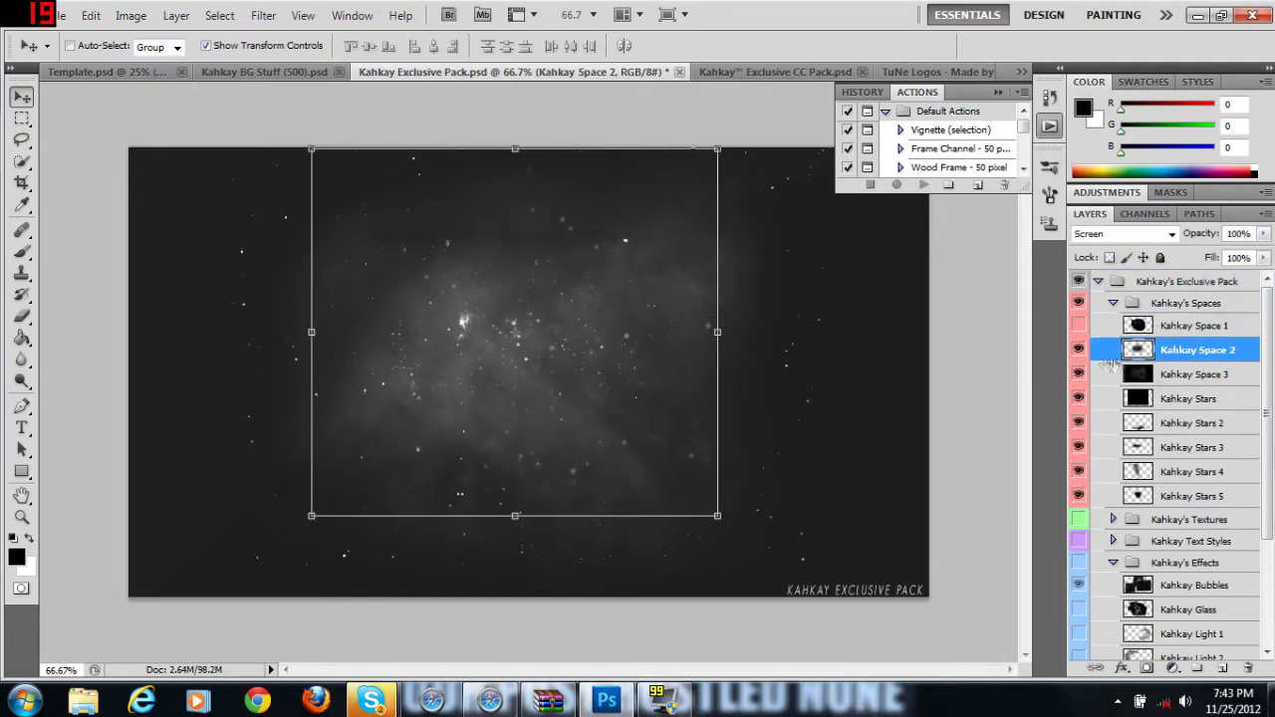
ctrl+click(1193, 376)
right_click(1198, 375)
click(1076, 305)
click(558, 282)
click(510, 300)
click(637, 209)
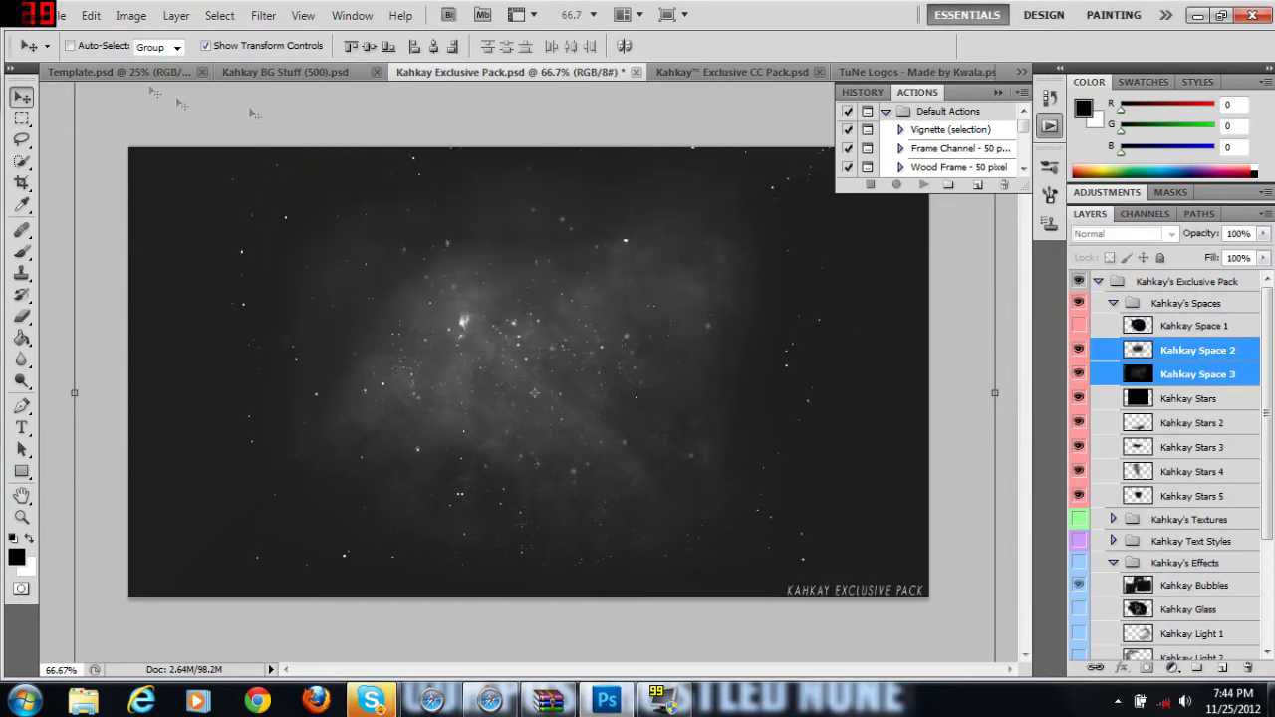
Step: In Template.psd, position both Kahkay Space layers at the top of the green text, stacked directly beneath MaxTxt1_0001
drag(535, 214, 423, 498)
click(1171, 511)
click(1183, 534)
ctrl+click(1186, 508)
drag(425, 431, 479, 150)
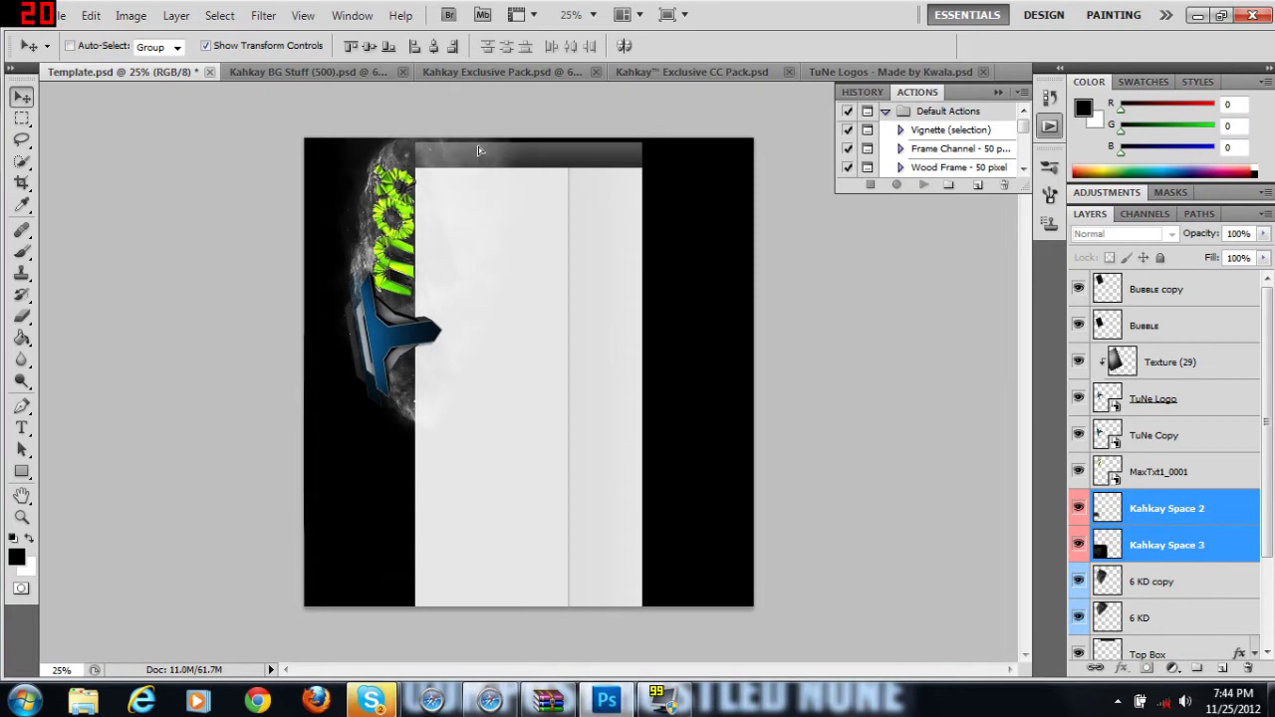
Step: Duplicate the Kahkay Space 2 and 3 pair three times, spreading the copies down the left column past the logo
right_click(1171, 513)
click(1066, 126)
click(640, 209)
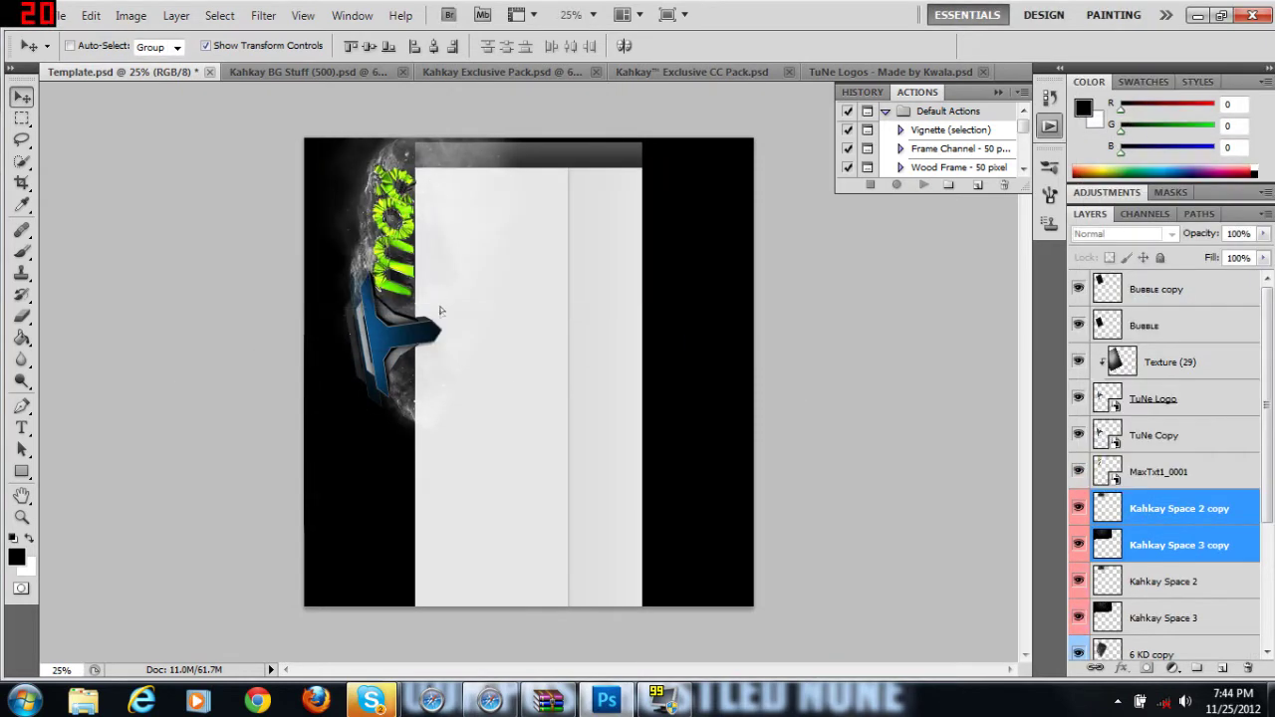
right_click(1191, 513)
click(1210, 126)
click(641, 209)
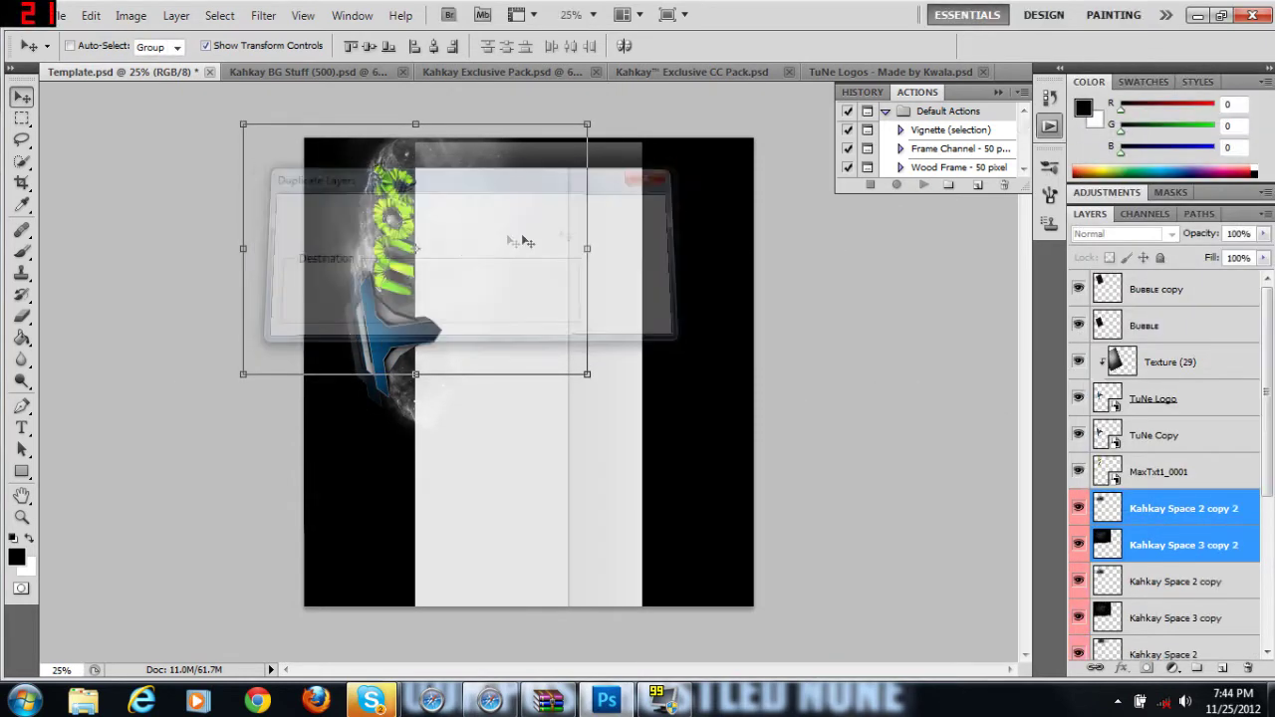
right_click(1159, 518)
click(1066, 126)
click(640, 209)
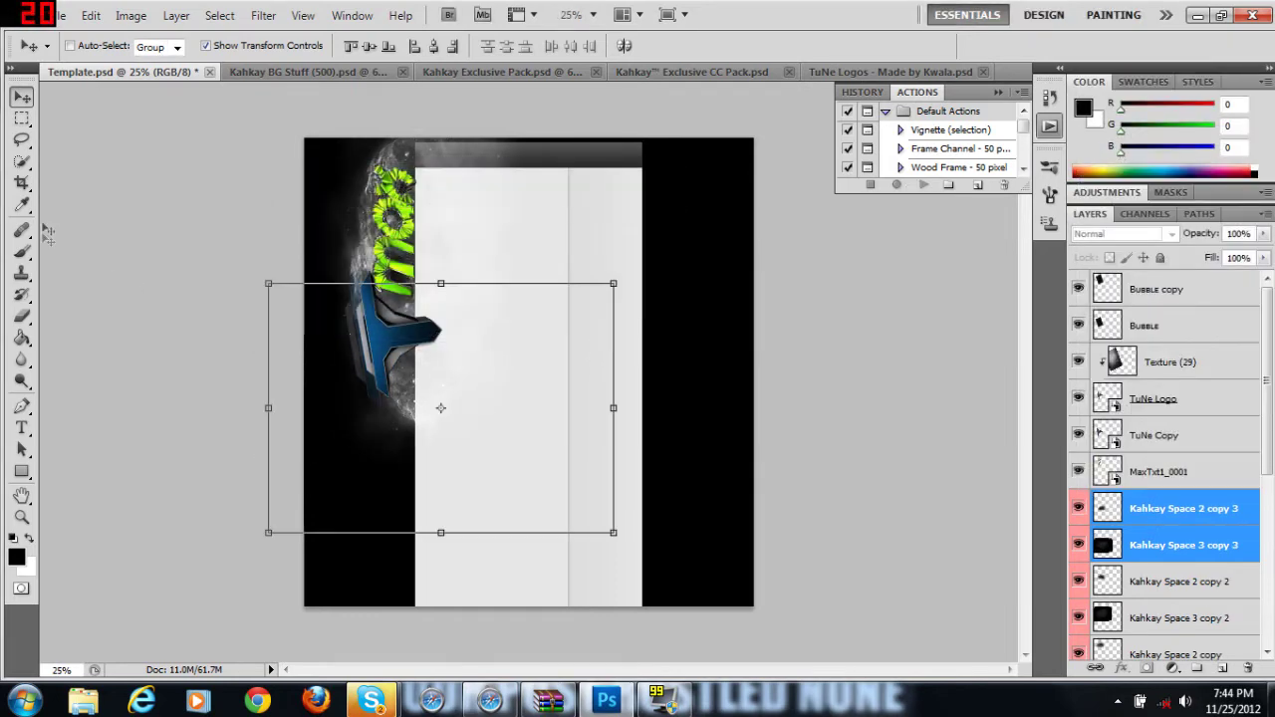
Step: Erase the excess areas of the Kahkay Space layers and the 6 KD copy around the text and logo
key(e)
click(1126, 499)
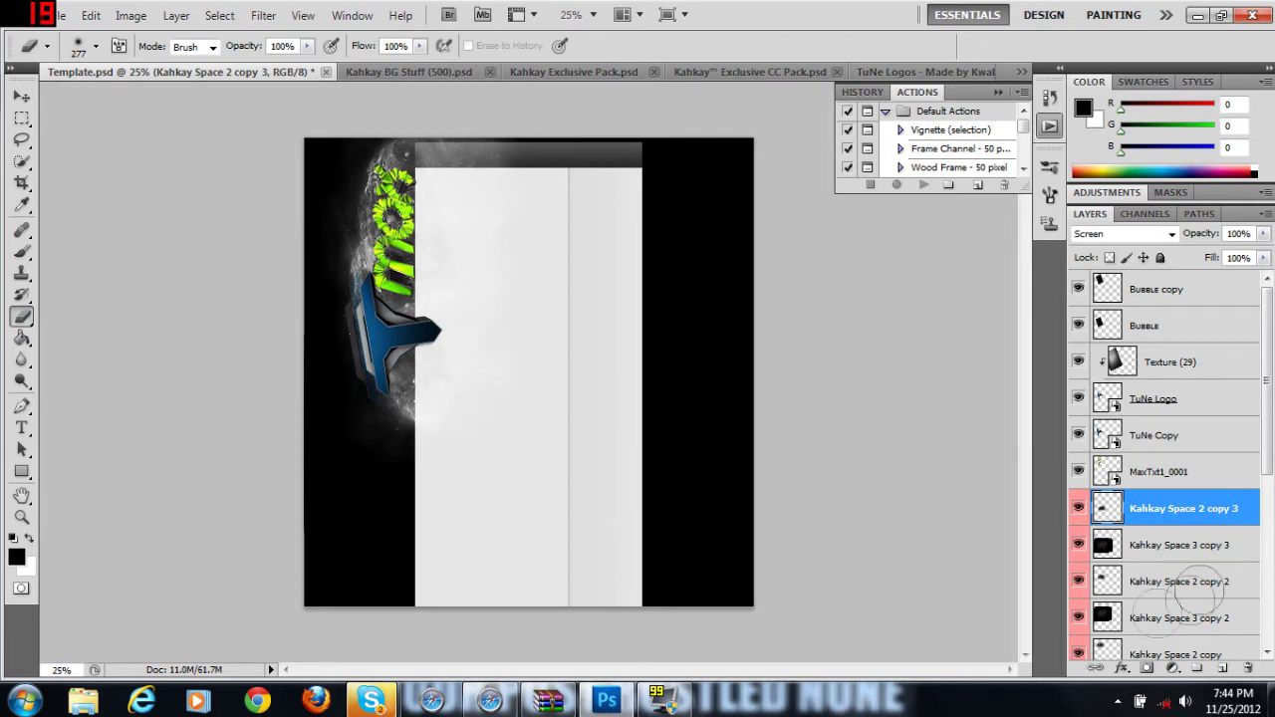
click(1166, 545)
scroll(1195, 379, down, 3)
click(1165, 595)
click(1188, 631)
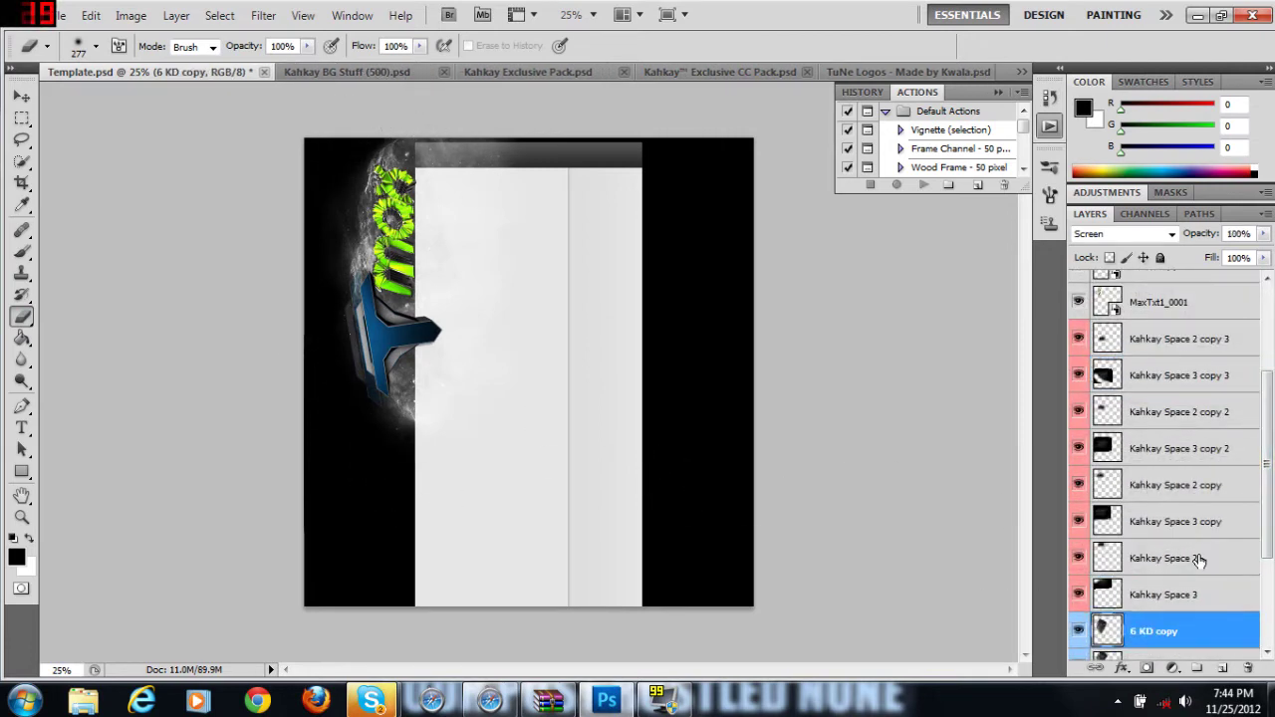
click(1197, 560)
click(1191, 523)
key(alt+bracketright)
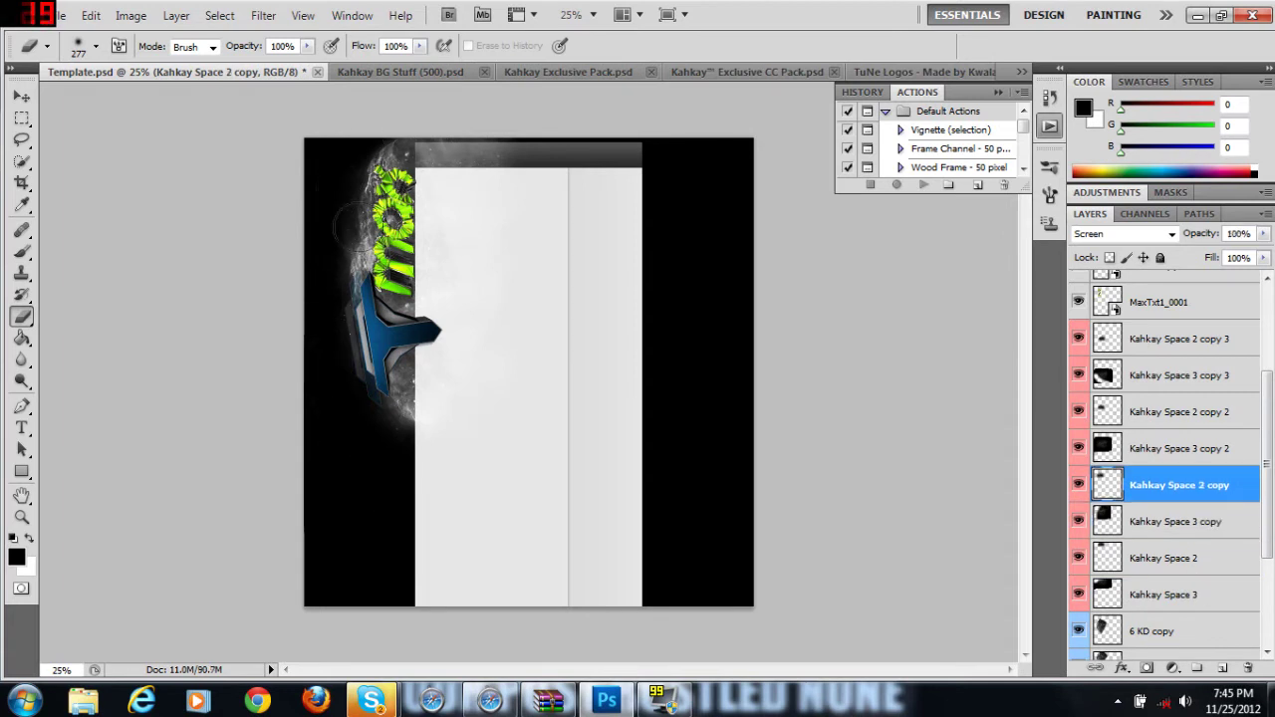
click(1214, 445)
click(1171, 601)
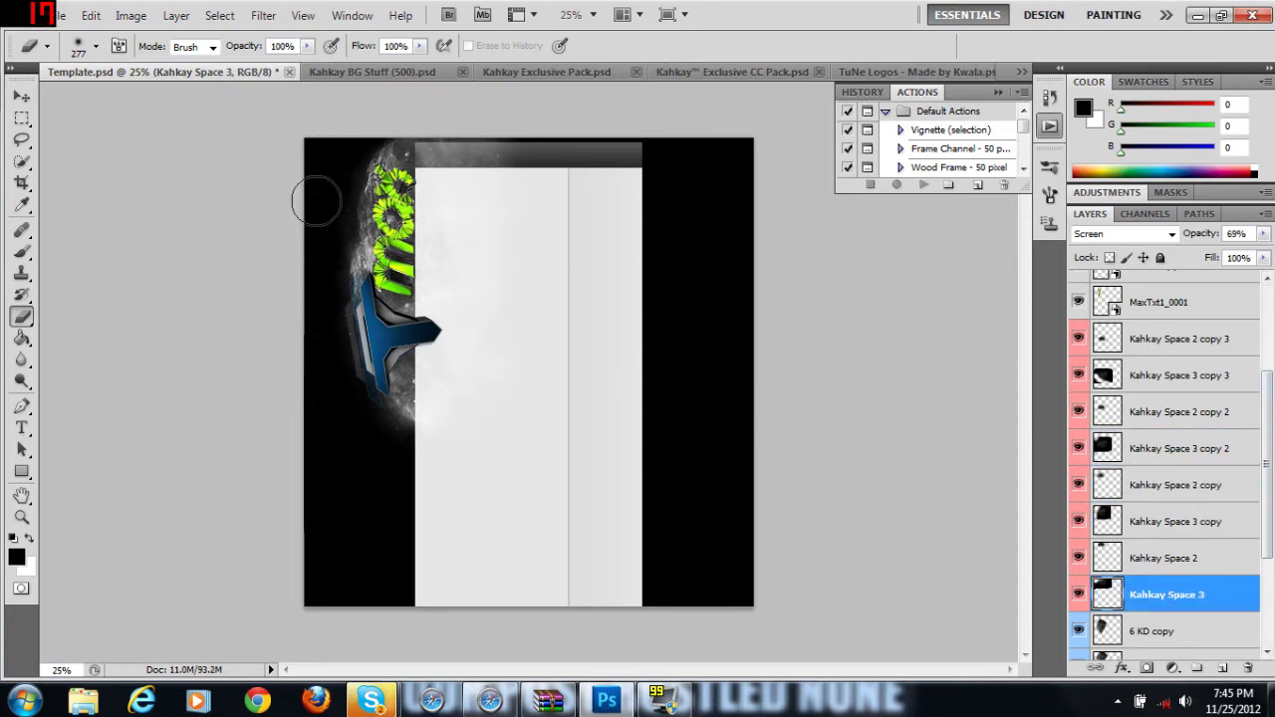
Step: Return to Kahkay Exclusive Pack.psd and hide the Kahkay's Spaces layers, keeping Kahkay Stars 3 visible
click(18, 96)
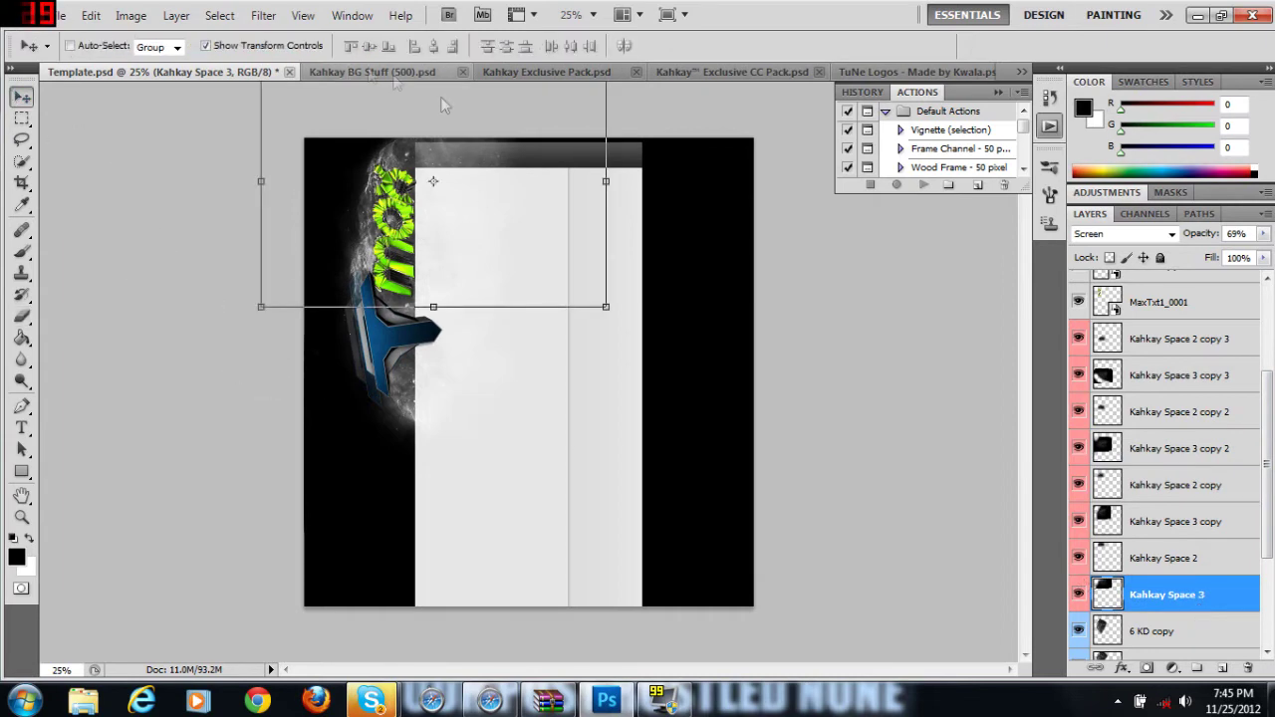
click(428, 73)
click(562, 72)
drag(1266, 424, 1266, 369)
drag(1078, 280, 1079, 428)
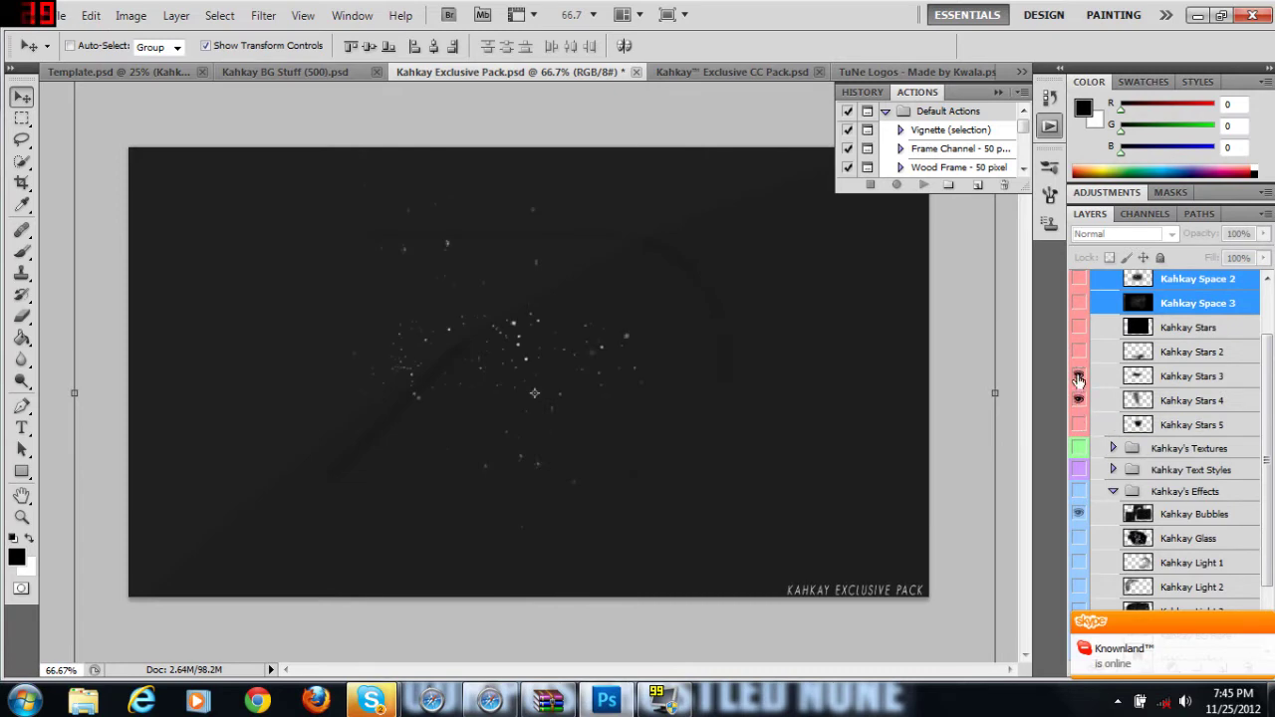
Step: Duplicate the Kahkay Stars 3 layer into Template.psd
right_click(1186, 380)
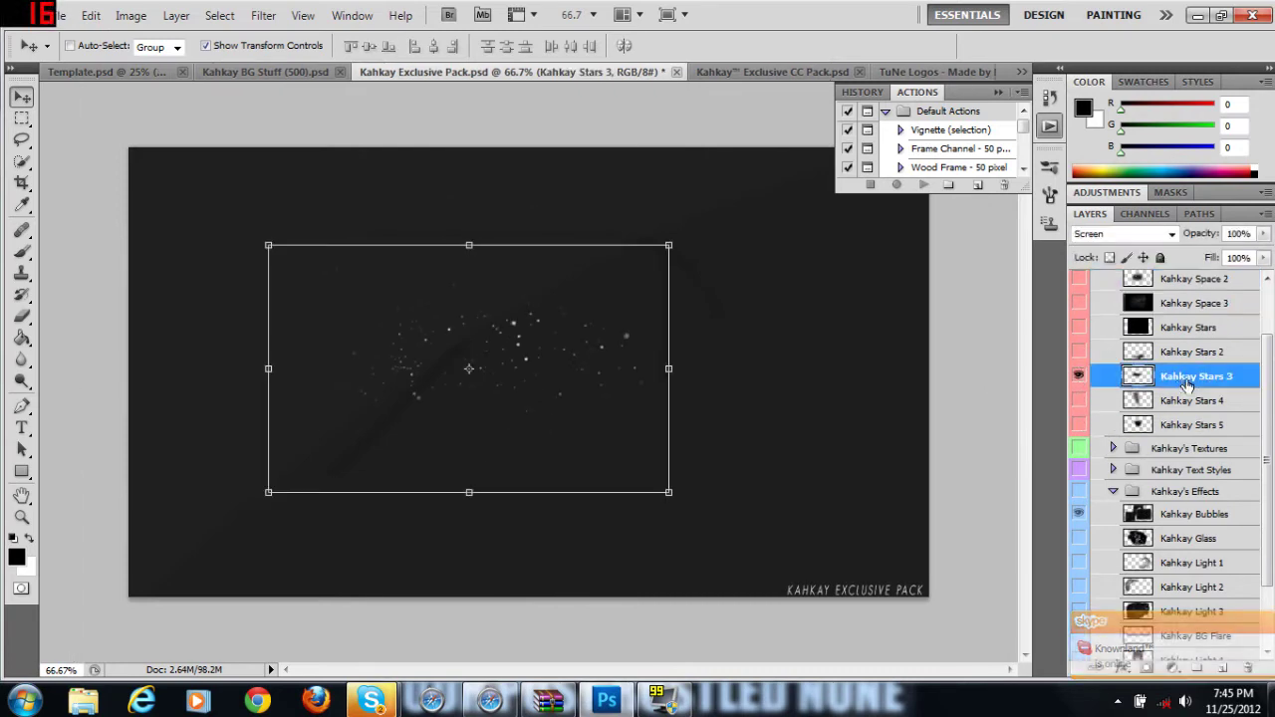
click(1036, 285)
click(526, 283)
click(387, 301)
click(634, 209)
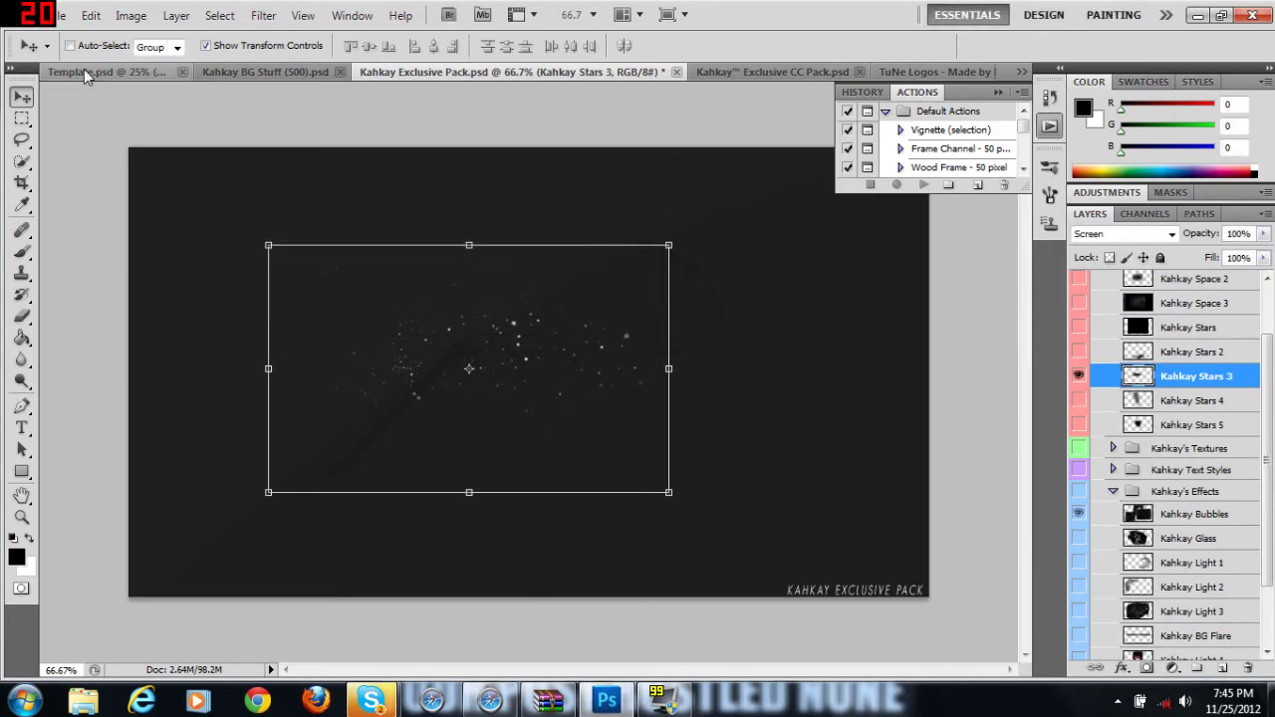
Step: In Template.psd, rotate Kahkay Stars 3 about 46 degrees, position it around the TuNe logo's lower end and apply the transformation
click(90, 72)
drag(374, 459, 382, 444)
drag(280, 514, 249, 441)
drag(387, 445, 397, 423)
drag(404, 417, 405, 408)
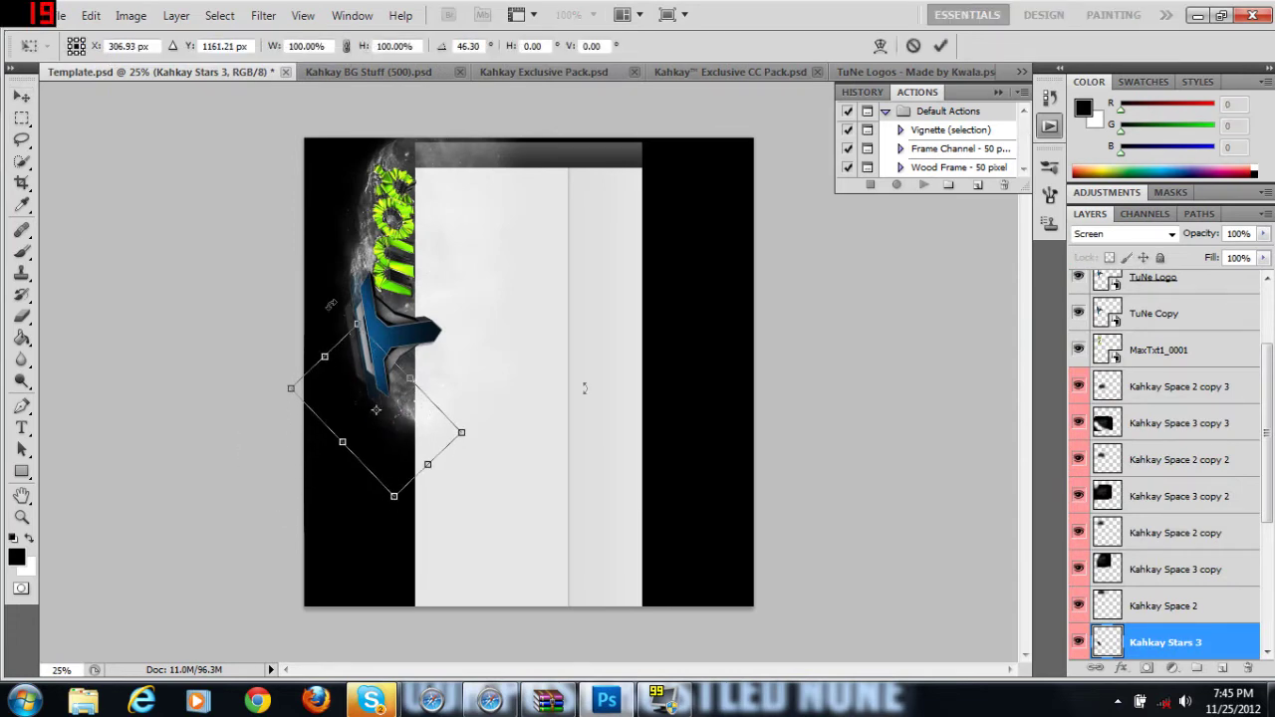
click(20, 98)
click(543, 275)
Step: Duplicate Kahkay Stars 3, rotate the copy, position it over the TuNe logo and apply the transformation
right_click(1154, 639)
click(1146, 235)
key(Return)
drag(447, 445, 416, 513)
drag(352, 313, 352, 302)
drag(405, 463, 370, 490)
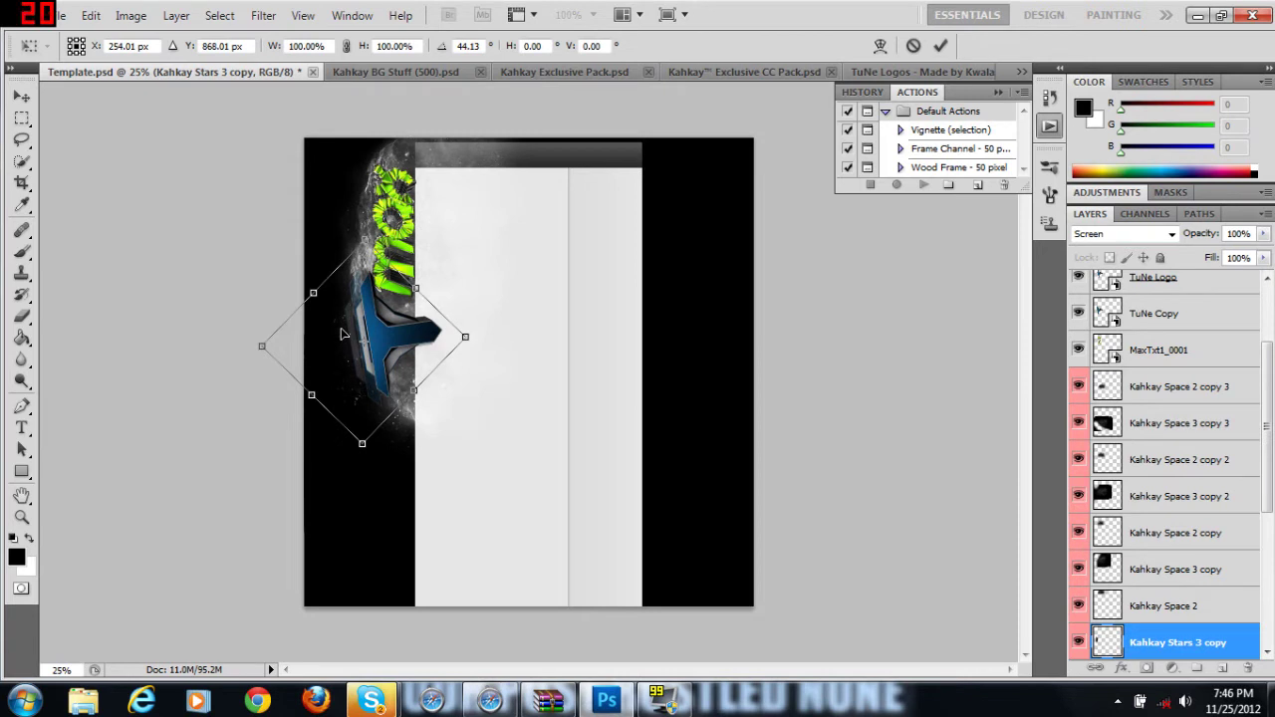
drag(376, 320, 366, 310)
drag(354, 453, 367, 451)
drag(376, 322, 384, 314)
click(20, 96)
click(569, 276)
Step: Duplicate the Kahkay Stars 3 copy and transform the new layer to sit along the green text
right_click(1175, 643)
click(1152, 293)
key(Return)
drag(375, 297, 388, 326)
click(20, 97)
click(551, 273)
Step: Duplicate Kahkay Stars 3 copy 2 and transform the new copy to cover the area above the green text
right_click(1213, 646)
click(1153, 293)
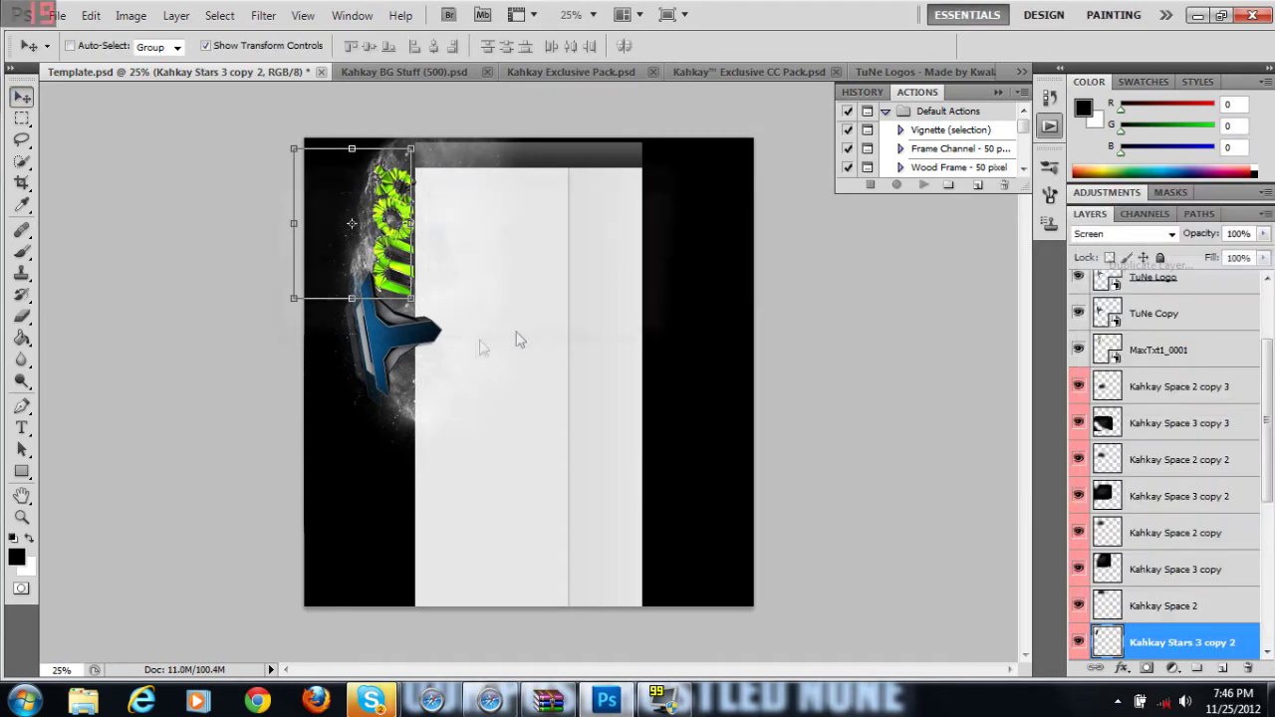
key(Return)
drag(450, 267, 402, 134)
click(21, 96)
click(556, 274)
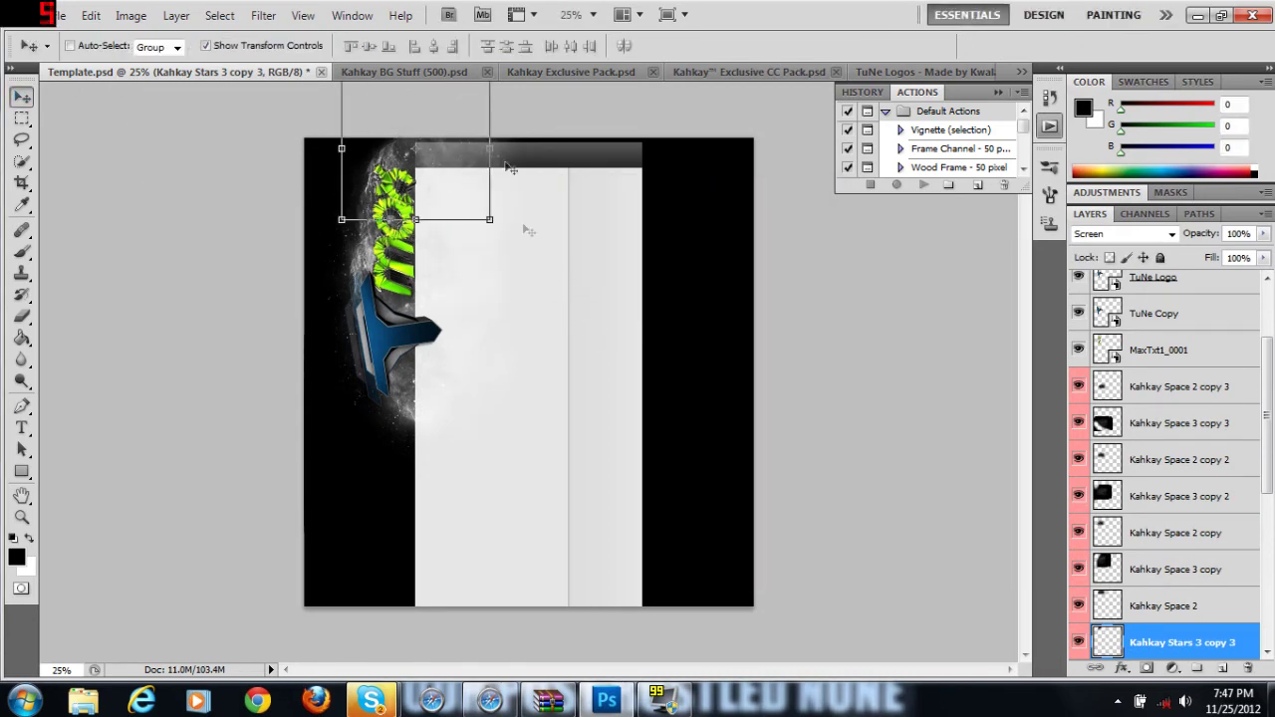
Step: In Kahkay Exclusive Pack.psd, show the Kahkay's Effects group and duplicate its Kahkay Bubbles layer into Template.psd
click(571, 72)
click(1078, 440)
click(1193, 464)
right_click(1194, 463)
click(1149, 176)
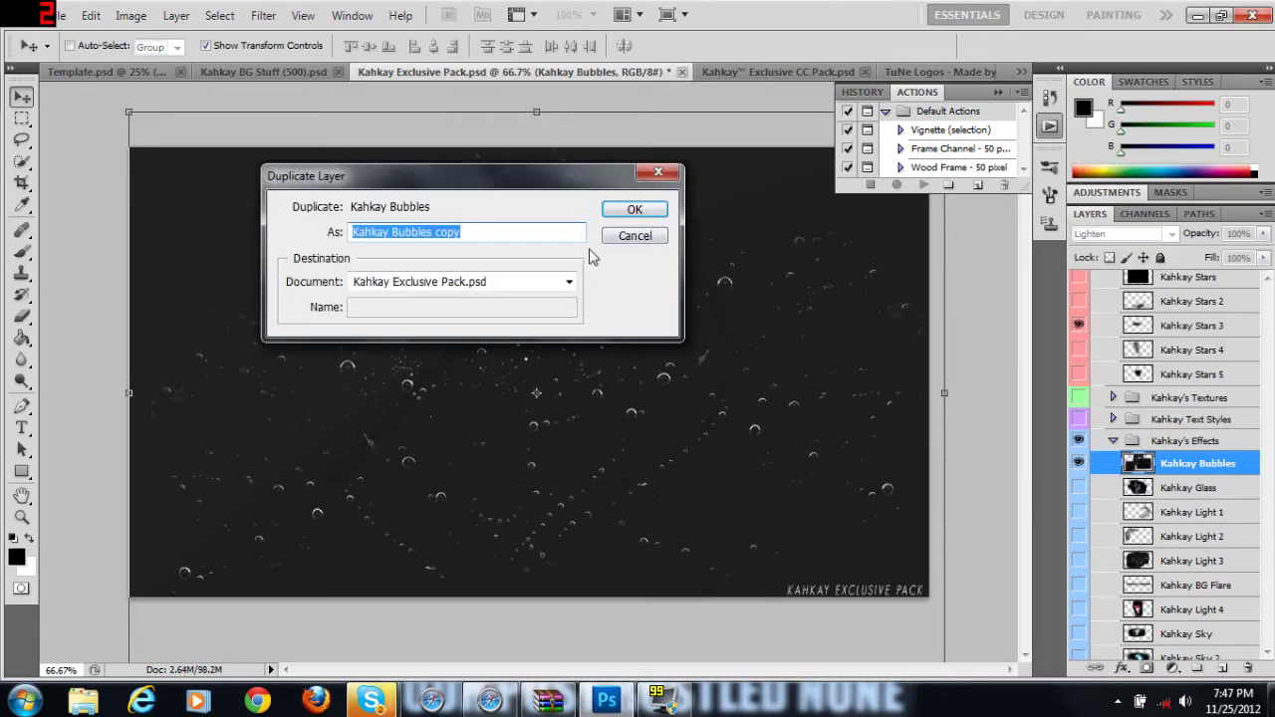
click(569, 283)
click(538, 298)
click(620, 213)
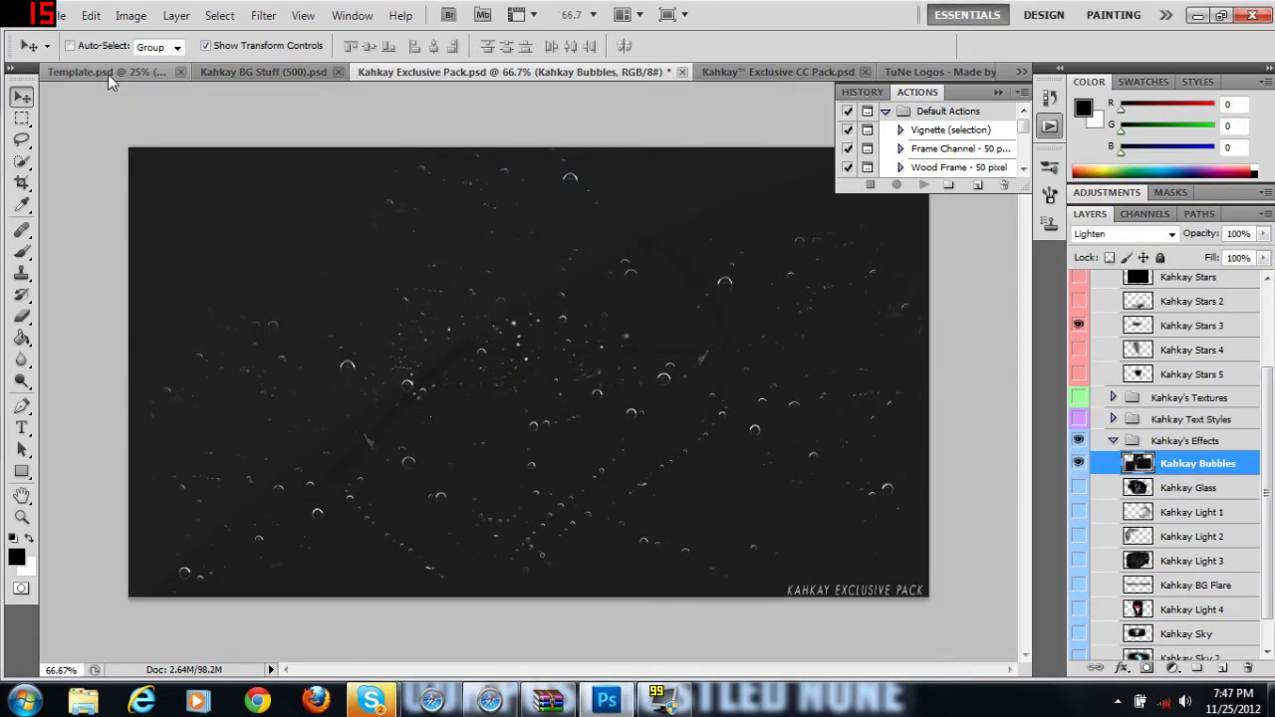
Step: In Template.psd, set the Kahkay Bubbles blend mode to Screen and position the layer over the left column
click(108, 74)
click(1171, 236)
click(1128, 235)
drag(486, 217, 438, 288)
click(1123, 233)
click(1104, 168)
drag(469, 244, 429, 272)
Step: Move the Kahkay Bubbles layer to the top of the layer stack and erase its excess around the left column
scroll(1255, 416, down, 2)
drag(1165, 570, 1106, 288)
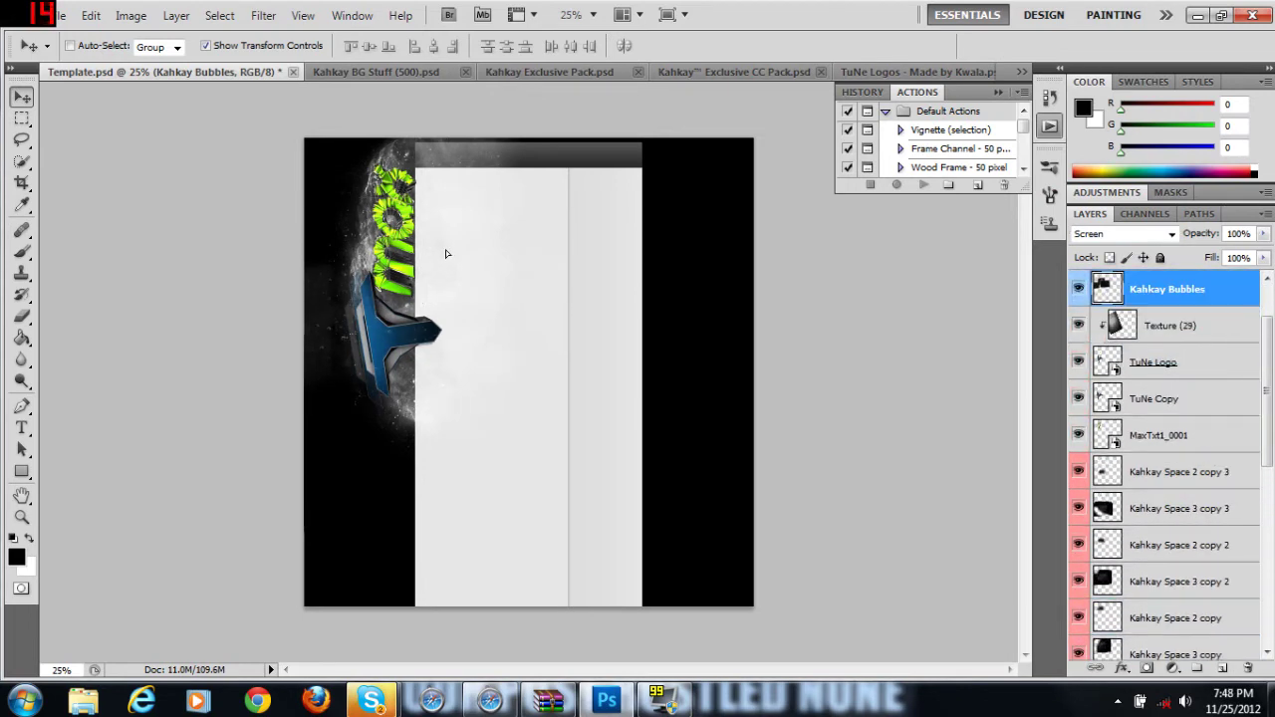
key(e)
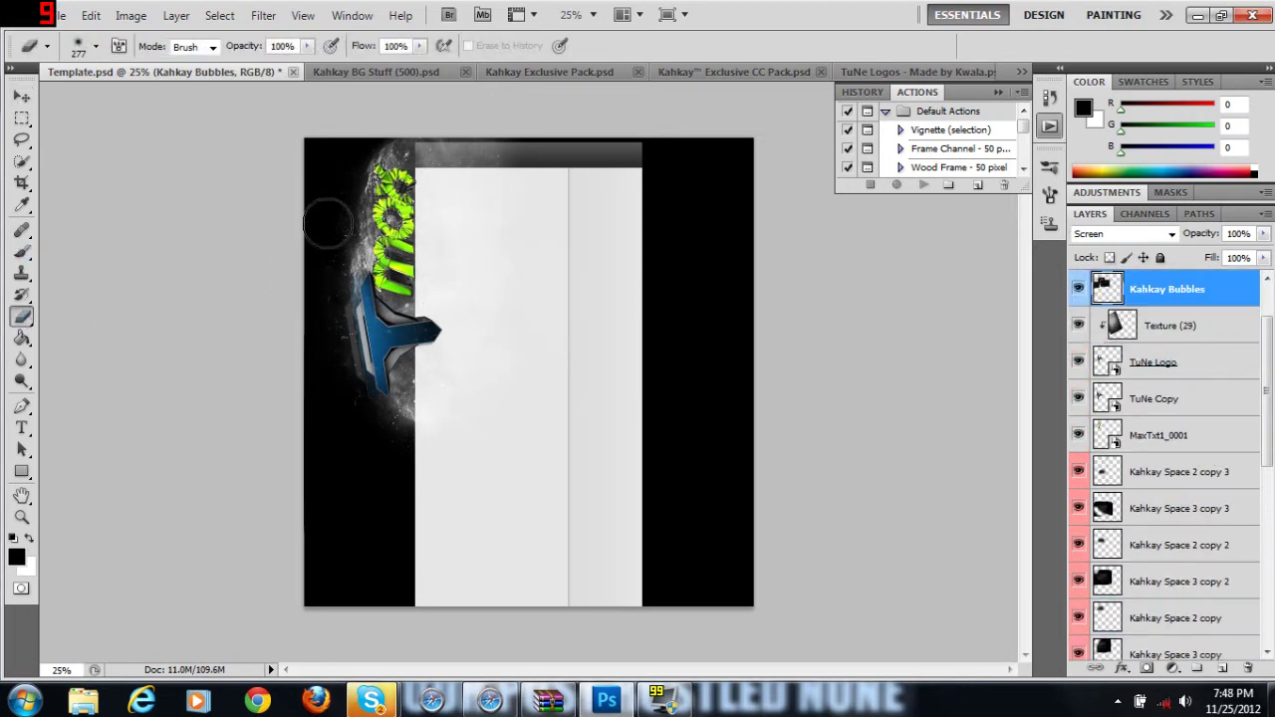
Step: Duplicate the Kahkay Bubbles layer, shift the copy upward over the left column and erase its excess
key(v)
right_click(1195, 289)
click(1056, 302)
key(Return)
mouse_move(461, 301)
mouse_down()
mouse_move(449, 236)
mouse_move(475, 220)
mouse_move(470, 209)
mouse_up()
click(22, 317)
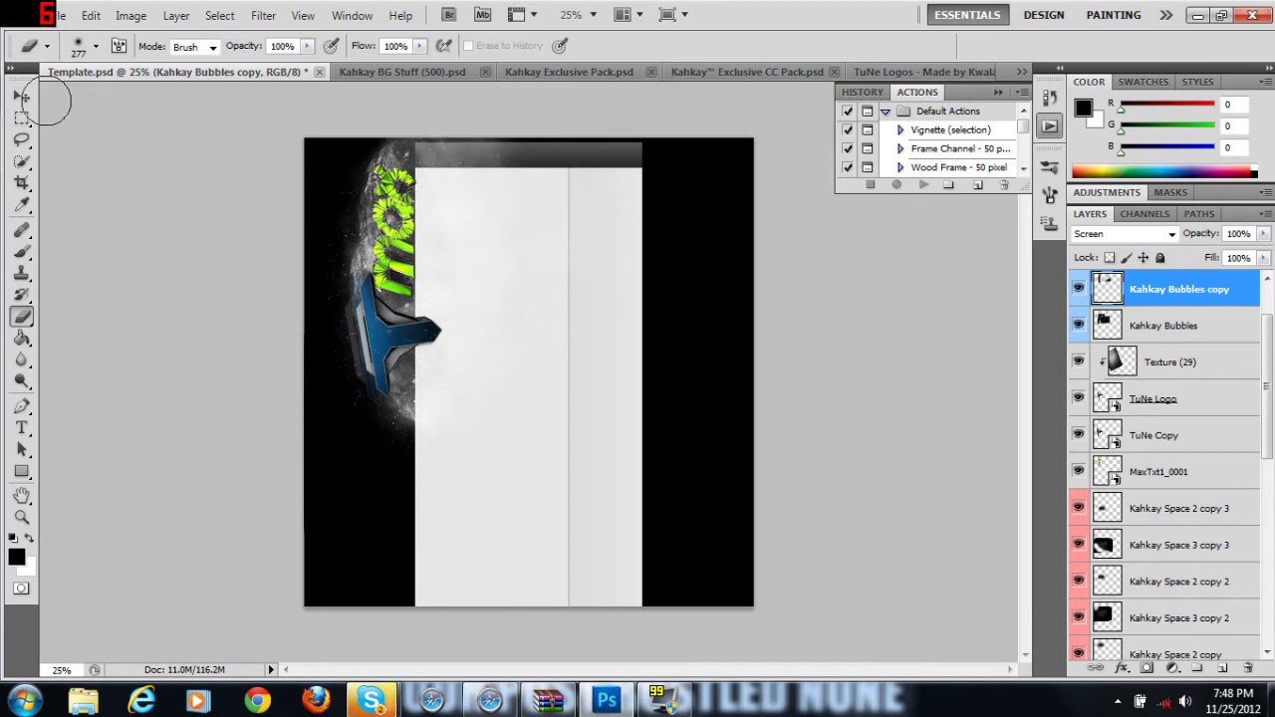
Step: Duplicate all decoration layers from Kahkay Bubbles copy down to 6 KD within Template.psd
click(21, 96)
shift+click(1183, 326)
shift+click(1187, 400)
shift+click(1180, 472)
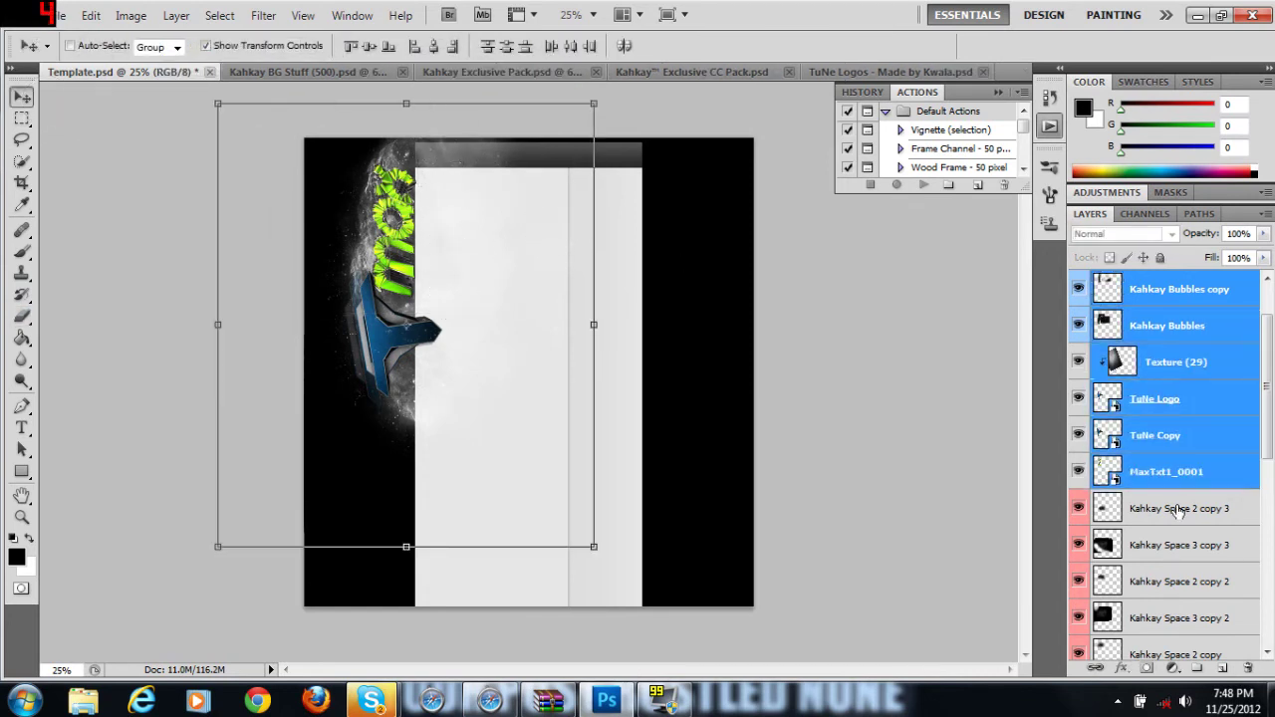
shift+click(1178, 511)
shift+click(1181, 547)
shift+click(1178, 609)
scroll(1176, 503, down, 5)
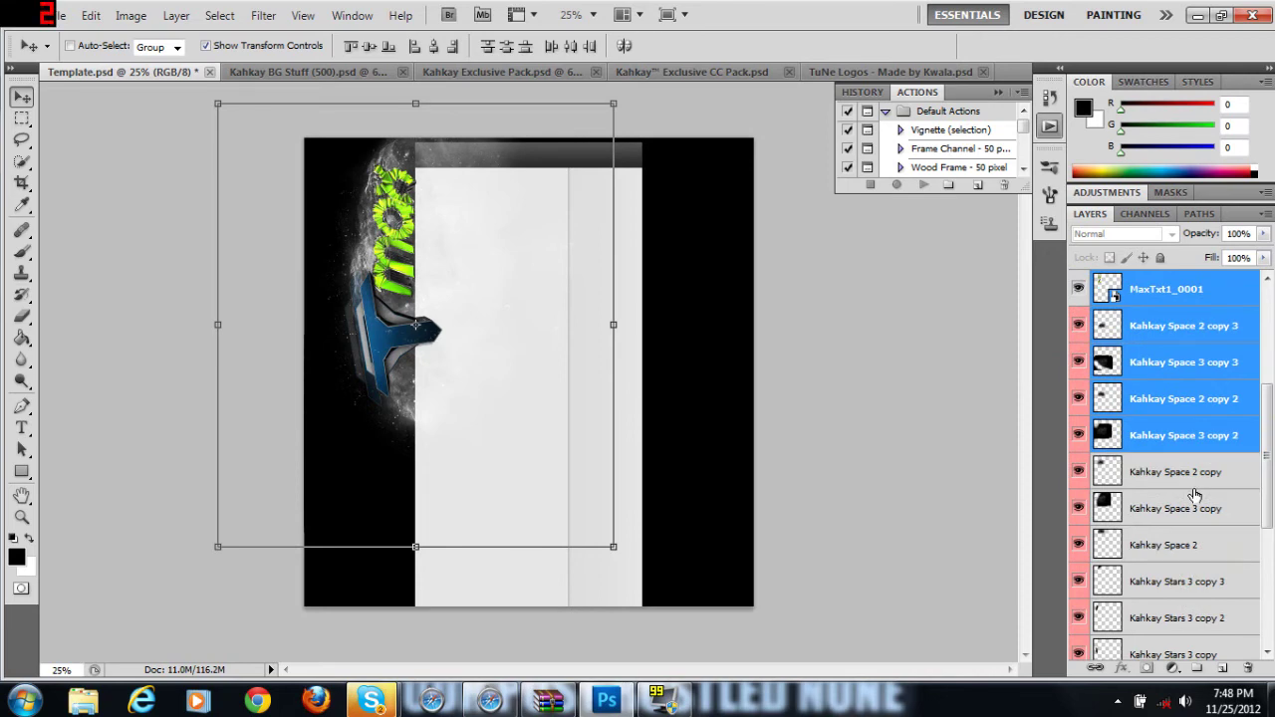
shift+click(1195, 485)
shift+click(1197, 544)
shift+click(1187, 616)
shift+click(1184, 649)
drag(1183, 573, 1179, 538)
right_click(1196, 407)
click(1066, 306)
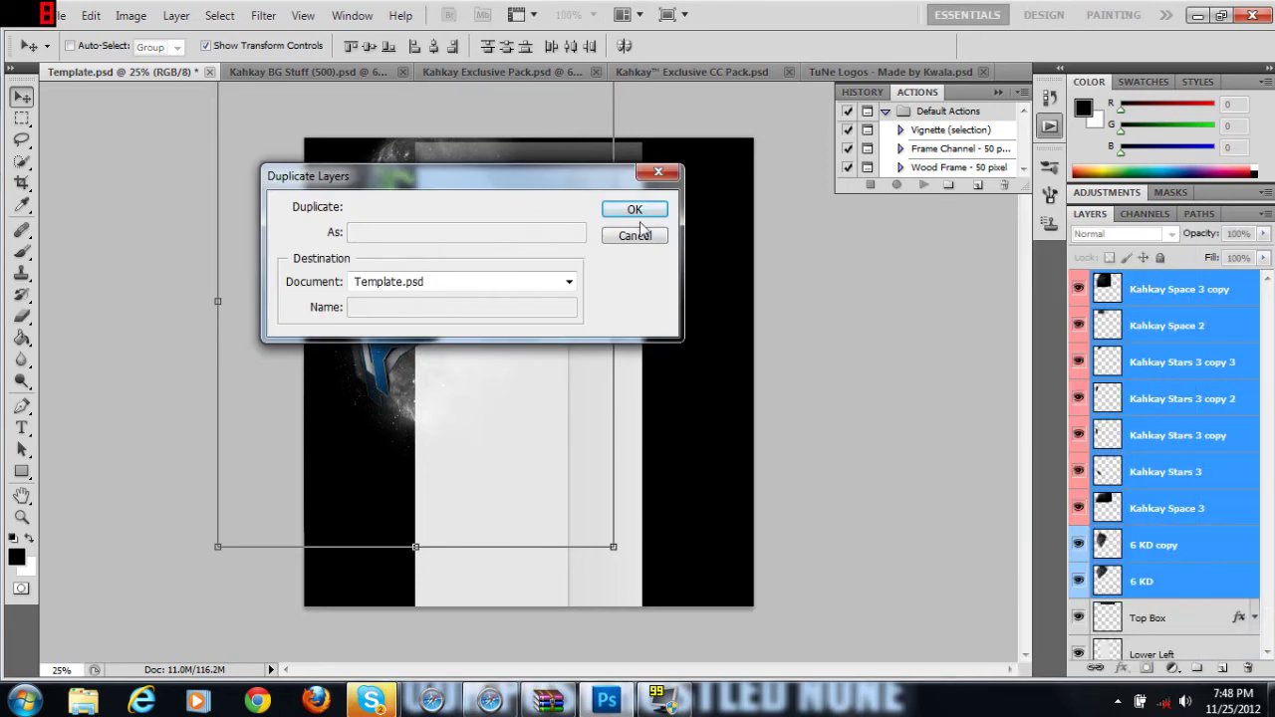
click(637, 211)
Step: Move the duplicated layers over to the black right column and rotate them 180 degrees
drag(449, 256, 742, 249)
key(ctrl+t)
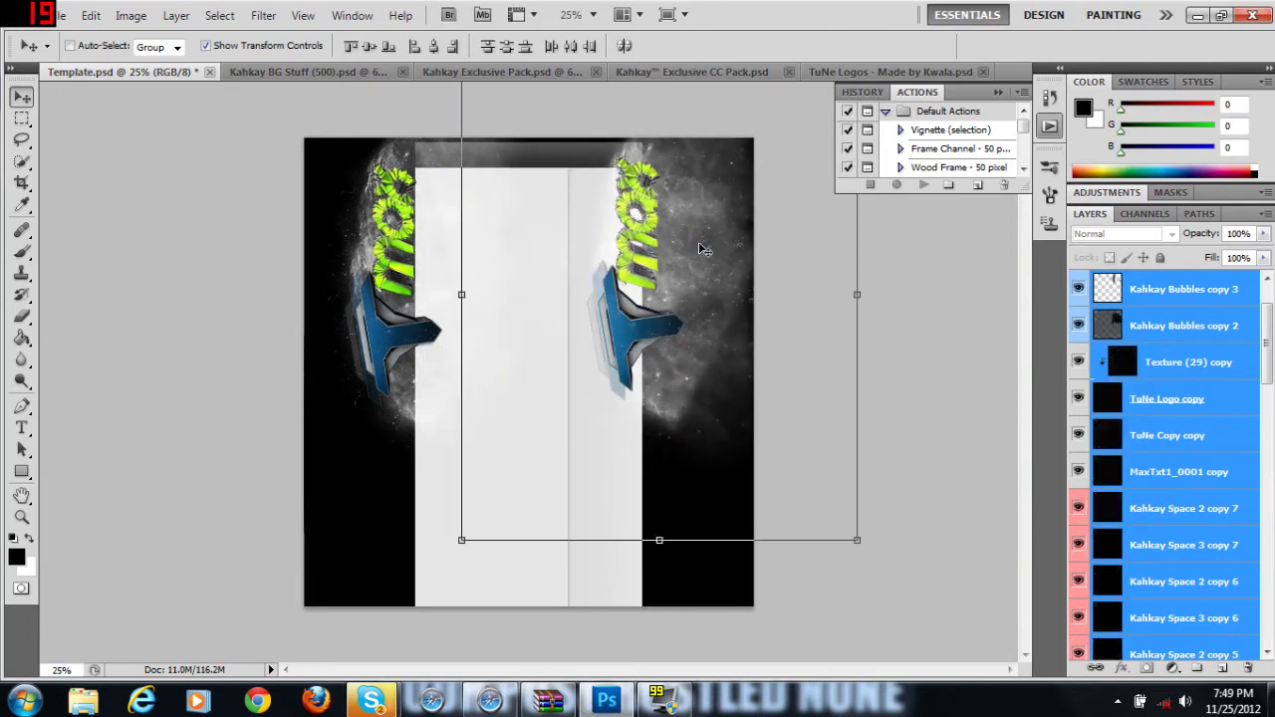
click(441, 48)
text(10)
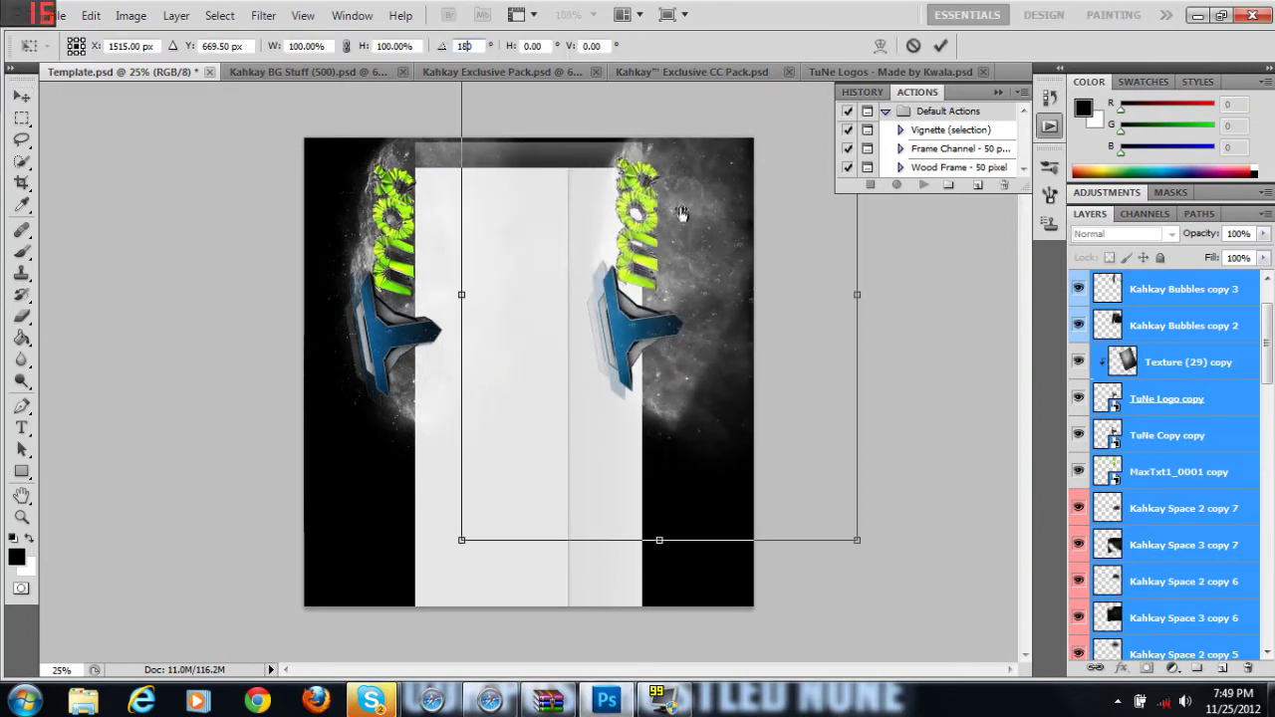
key(Return)
Step: Position the rotated layers so the green text sits flush against the right edge of the white content area
drag(690, 264, 675, 211)
key(Down)
key(Down)
key(Down)
key(Down)
key(Down)
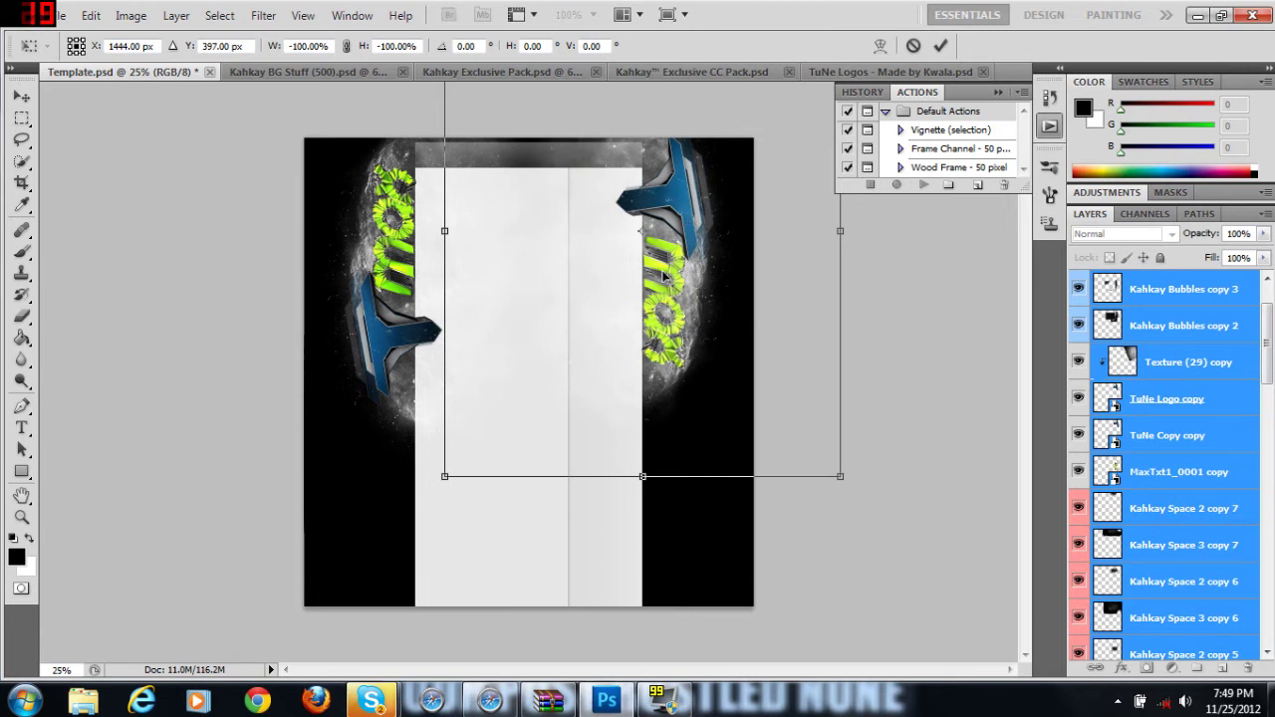
key(Left)
key(Left)
key(Left)
key(Left)
key(Left)
key(Left)
key(Left)
key(Left)
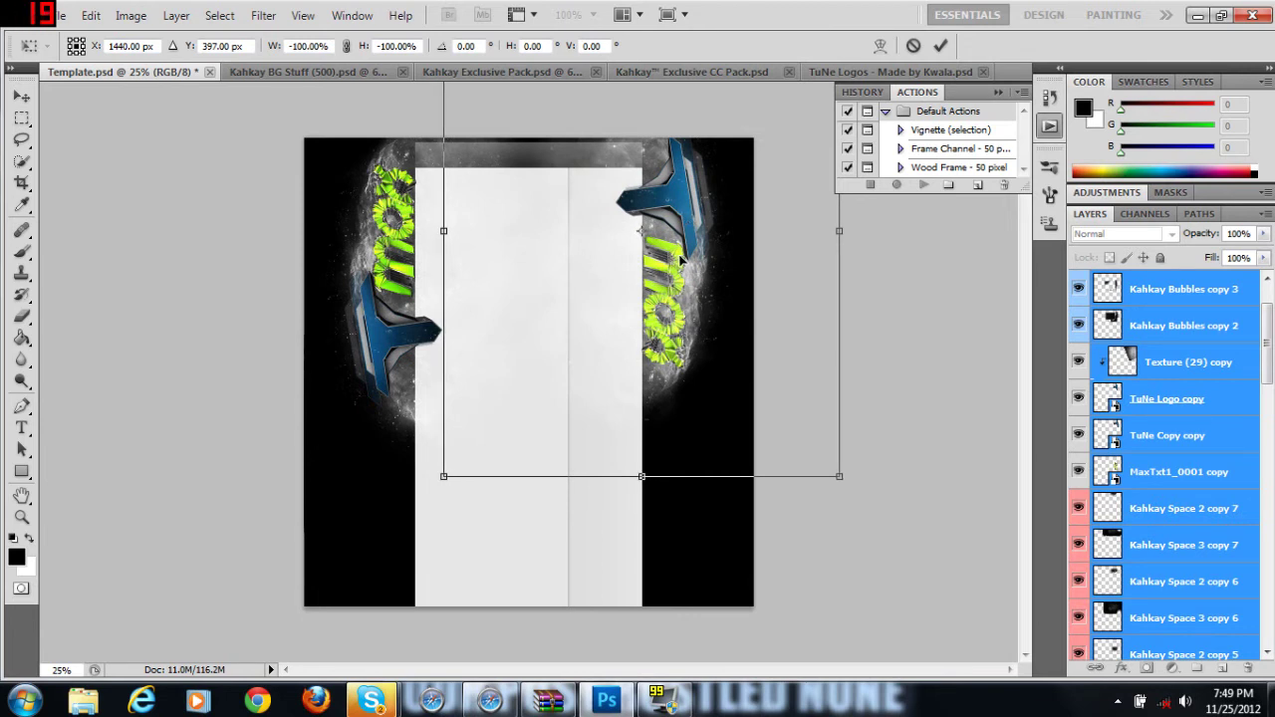
key(v)
key(Return)
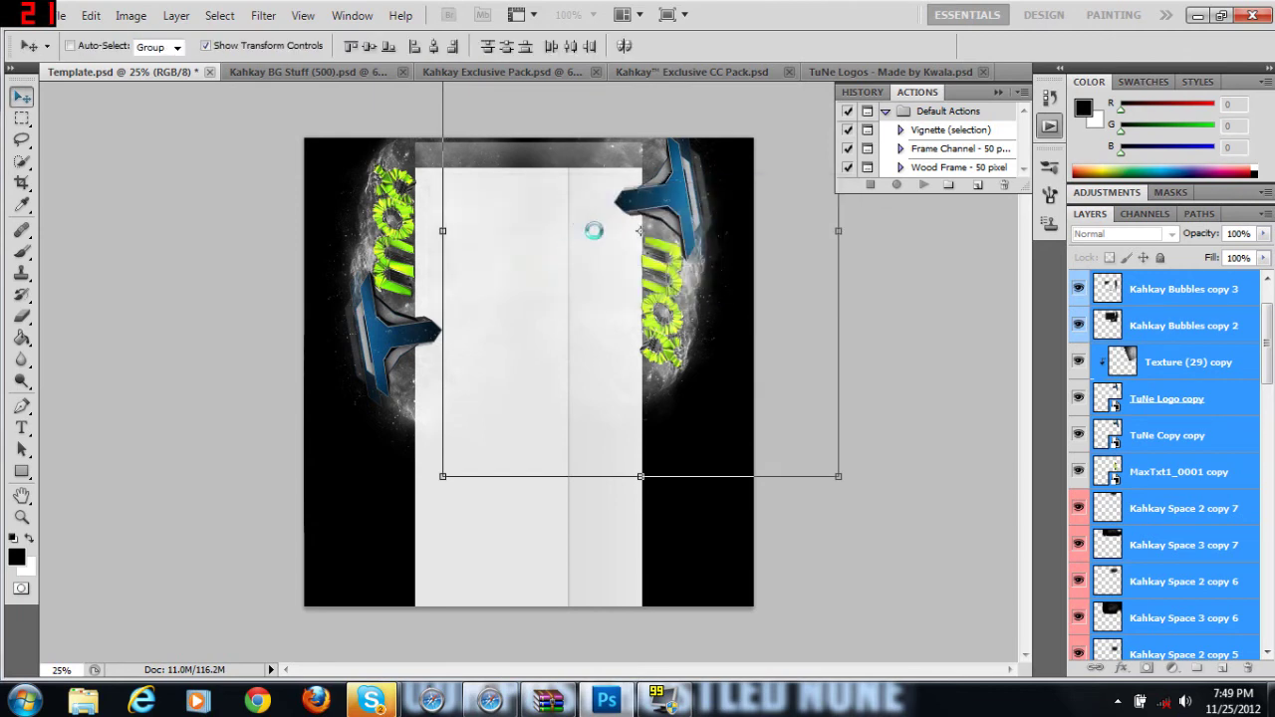
Step: Duplicate the Crazy 'CC' group from Weird CC's in Kahkay™ Exclusive CC Pack.psd into Template.psd and place it above all layers
click(725, 72)
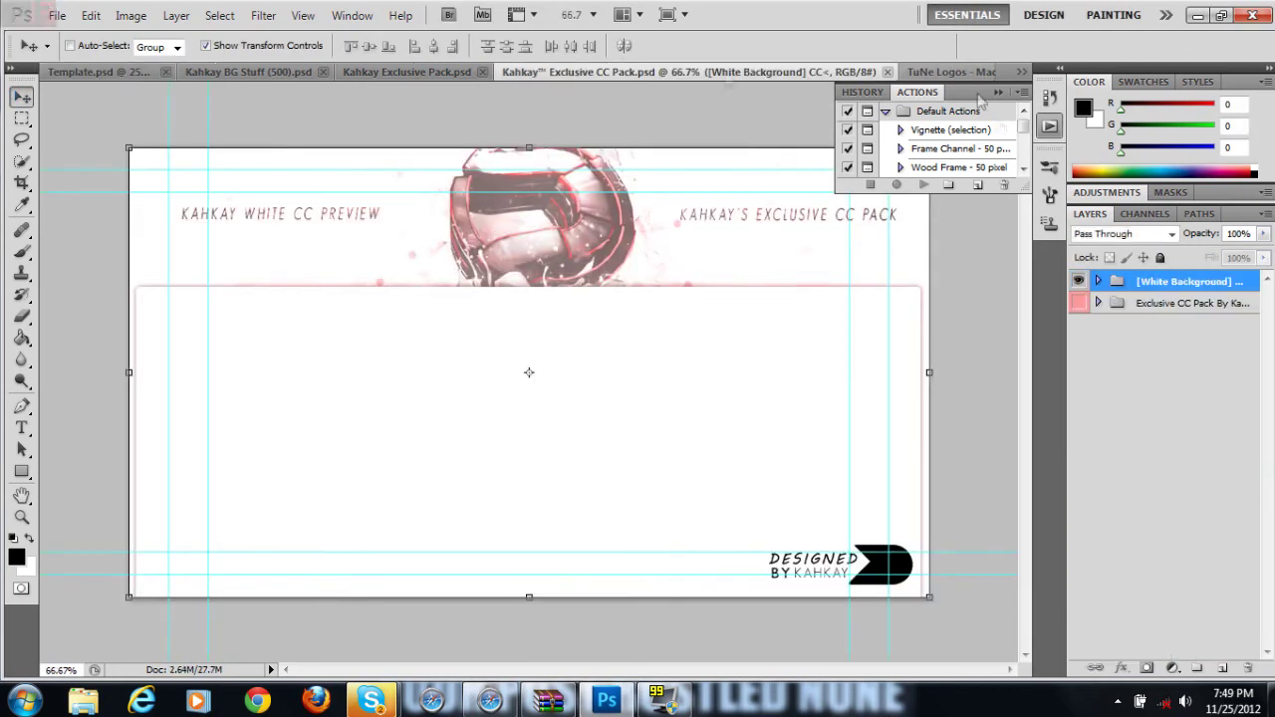
click(1179, 371)
click(1112, 368)
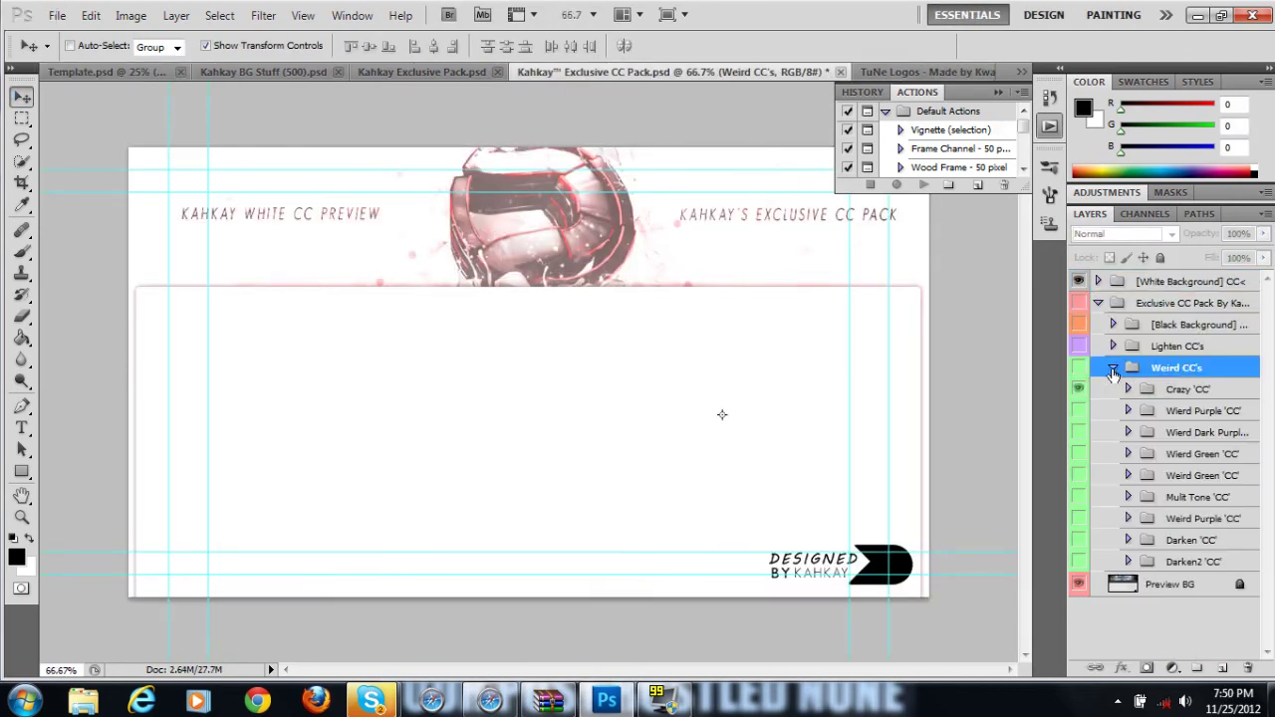
click(1129, 390)
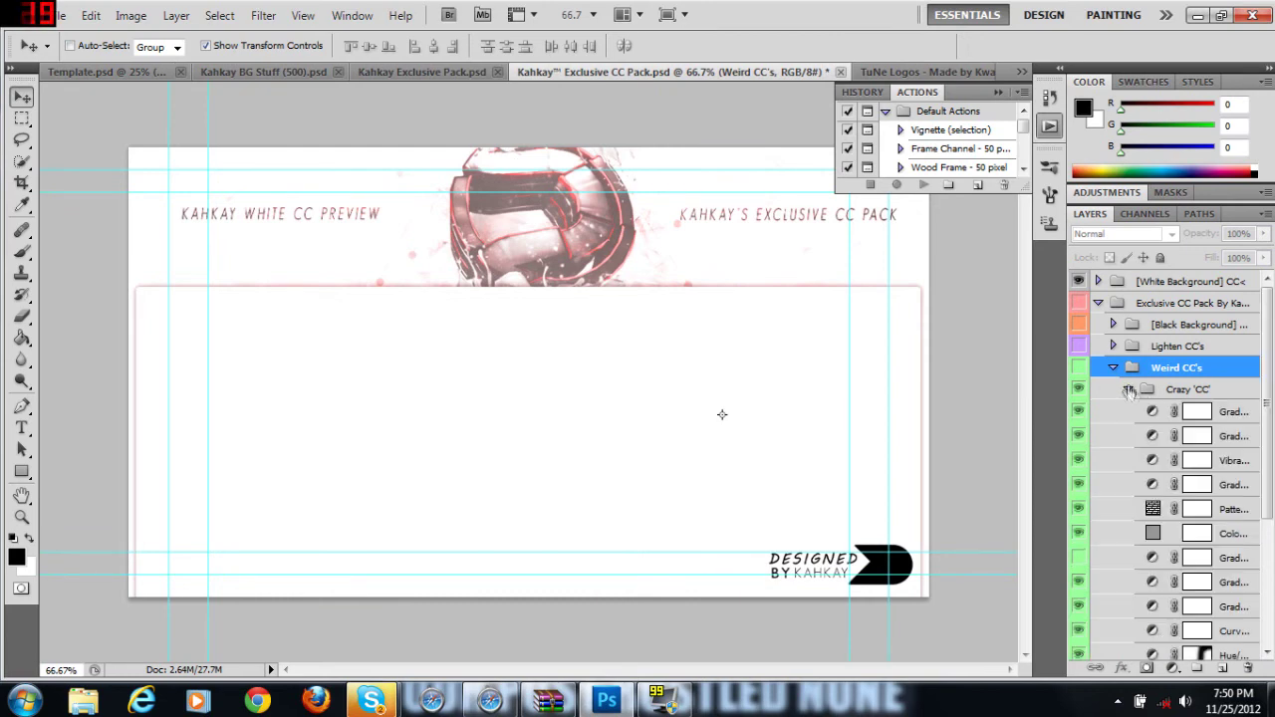
click(1191, 390)
right_click(1191, 390)
click(1156, 429)
click(571, 284)
click(498, 300)
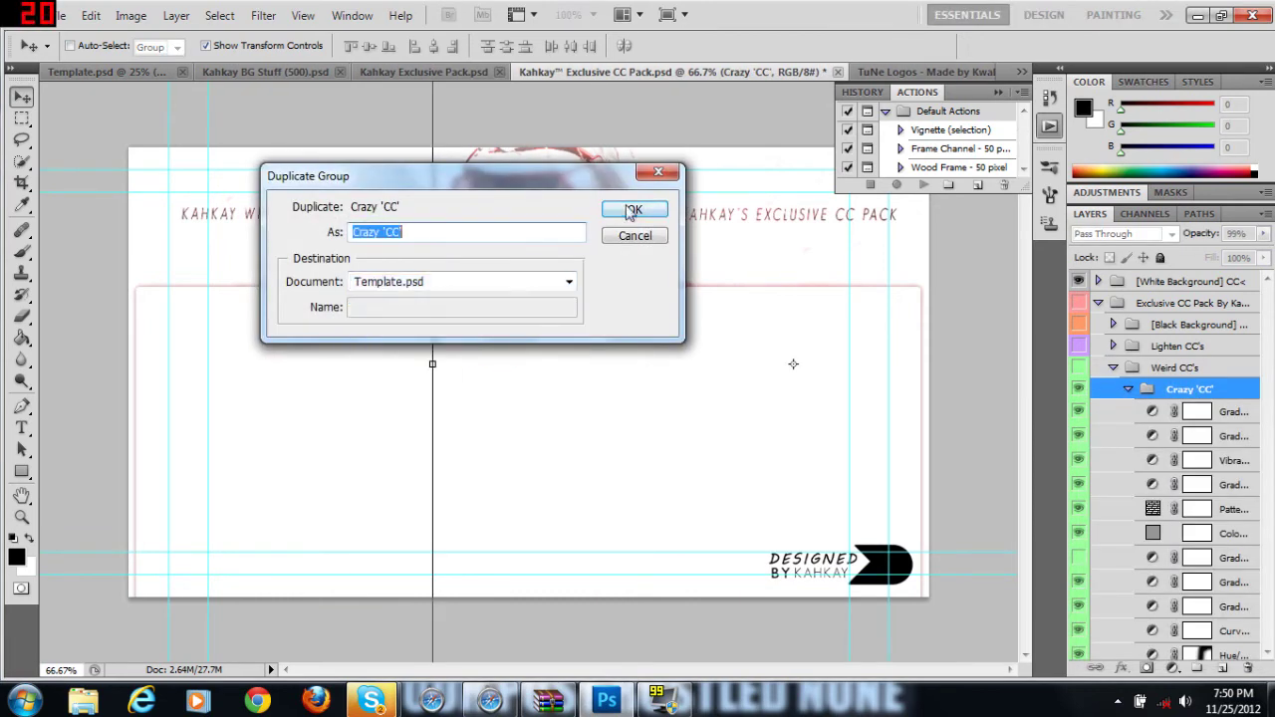
click(634, 210)
click(89, 74)
drag(1180, 356, 1171, 282)
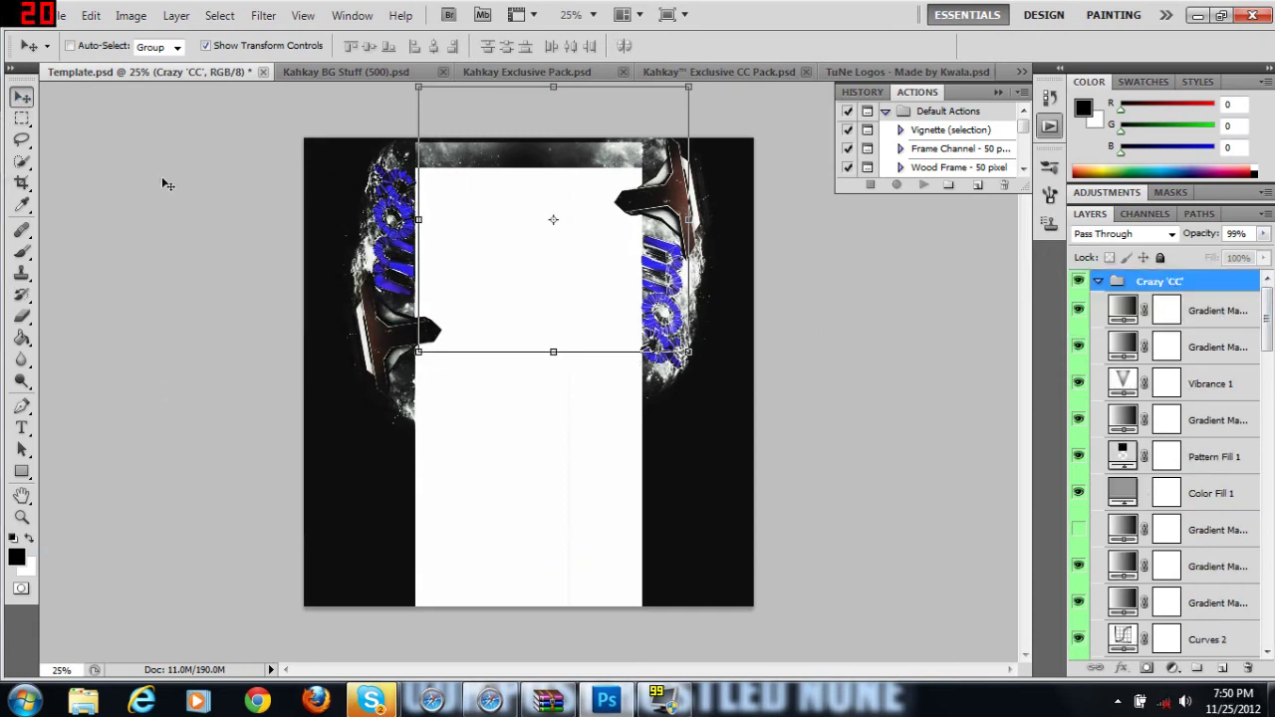
Step: Save Template.psd to the Desktop as a JPEG named Max's Background with Maximum quality 12 and Baseline Optimized
click(64, 15)
click(89, 280)
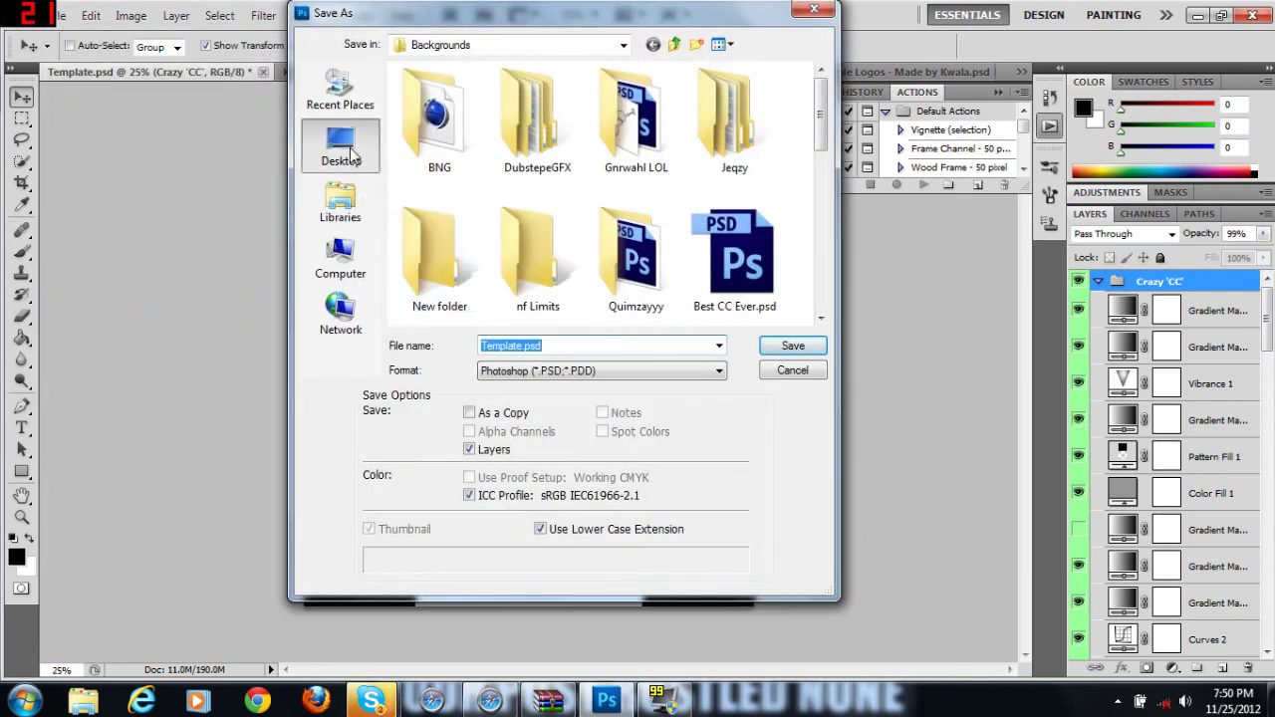
text(Max's B)
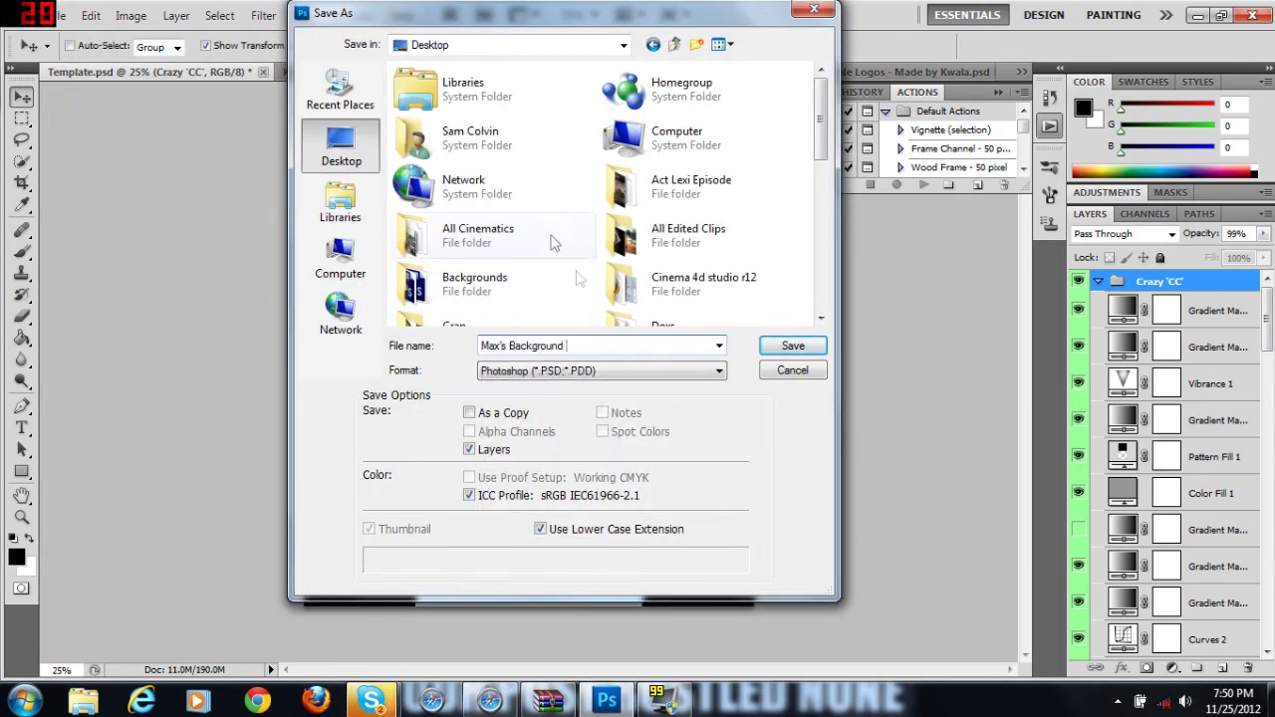
text(ackground)
click(602, 370)
click(538, 461)
click(793, 345)
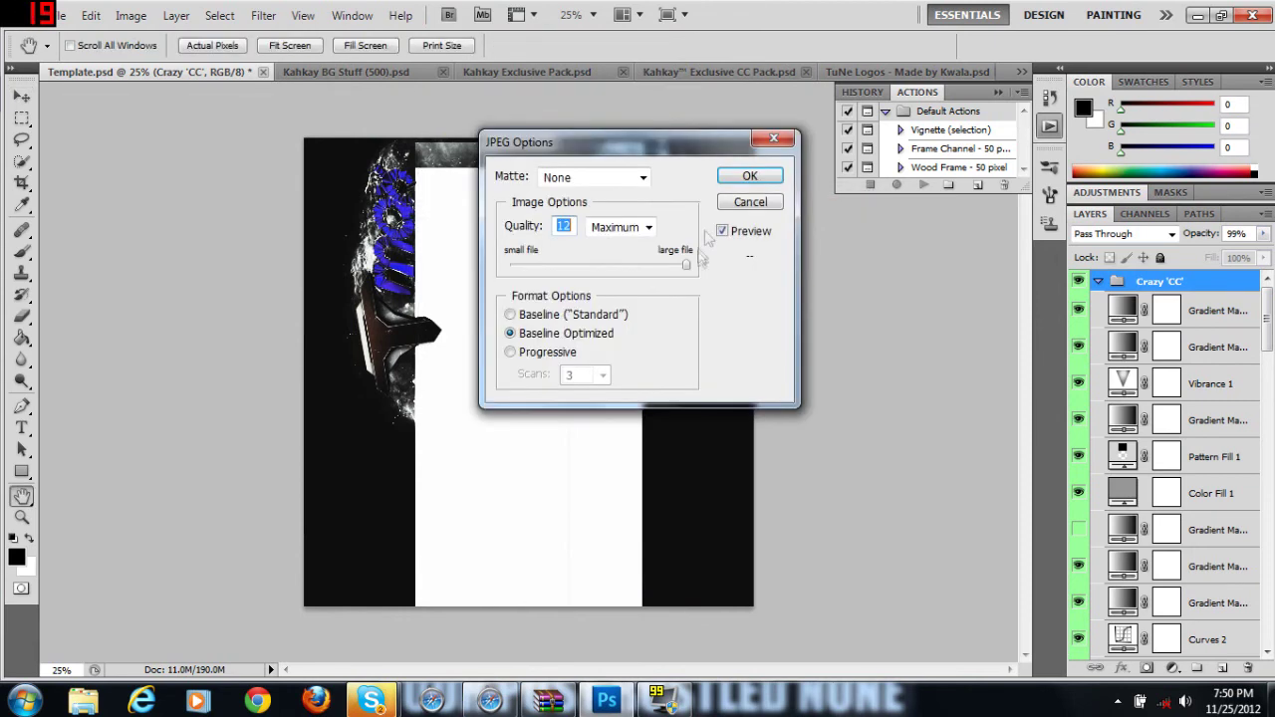
click(756, 177)
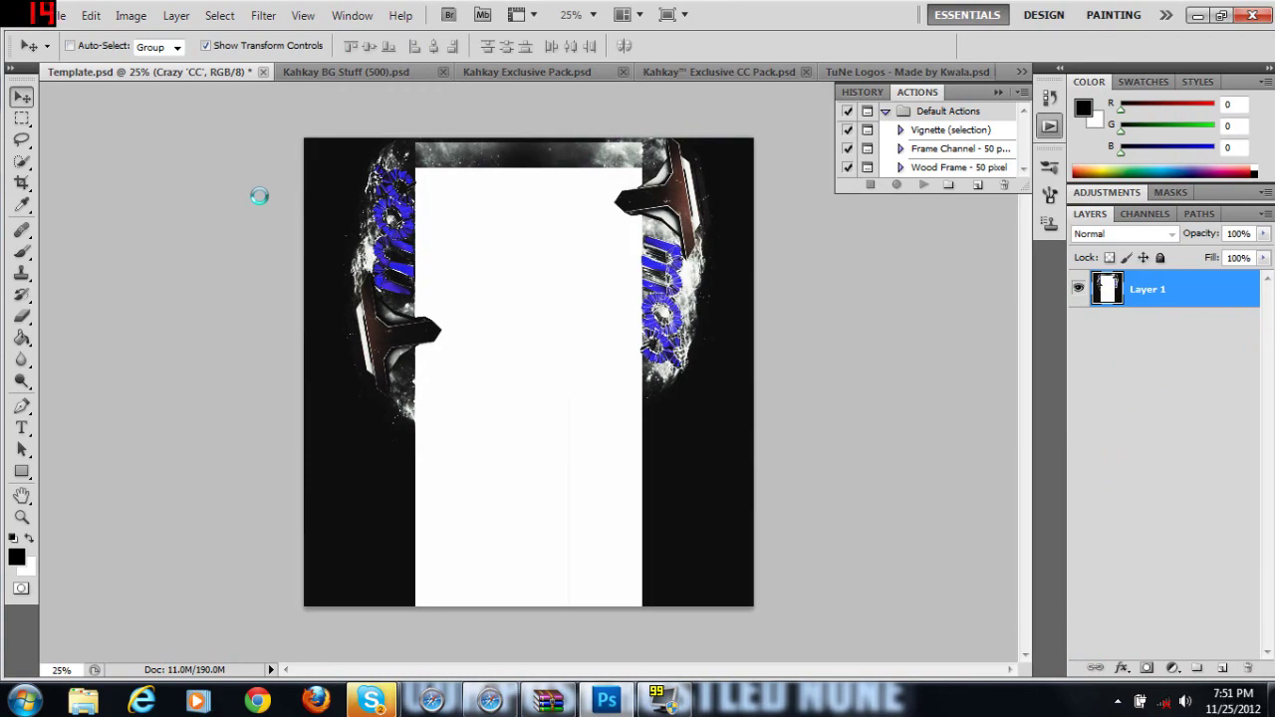
Step: Minimize Photoshop, close the WinRAR window and open the exported Max's Background image from the desktop
click(1205, 15)
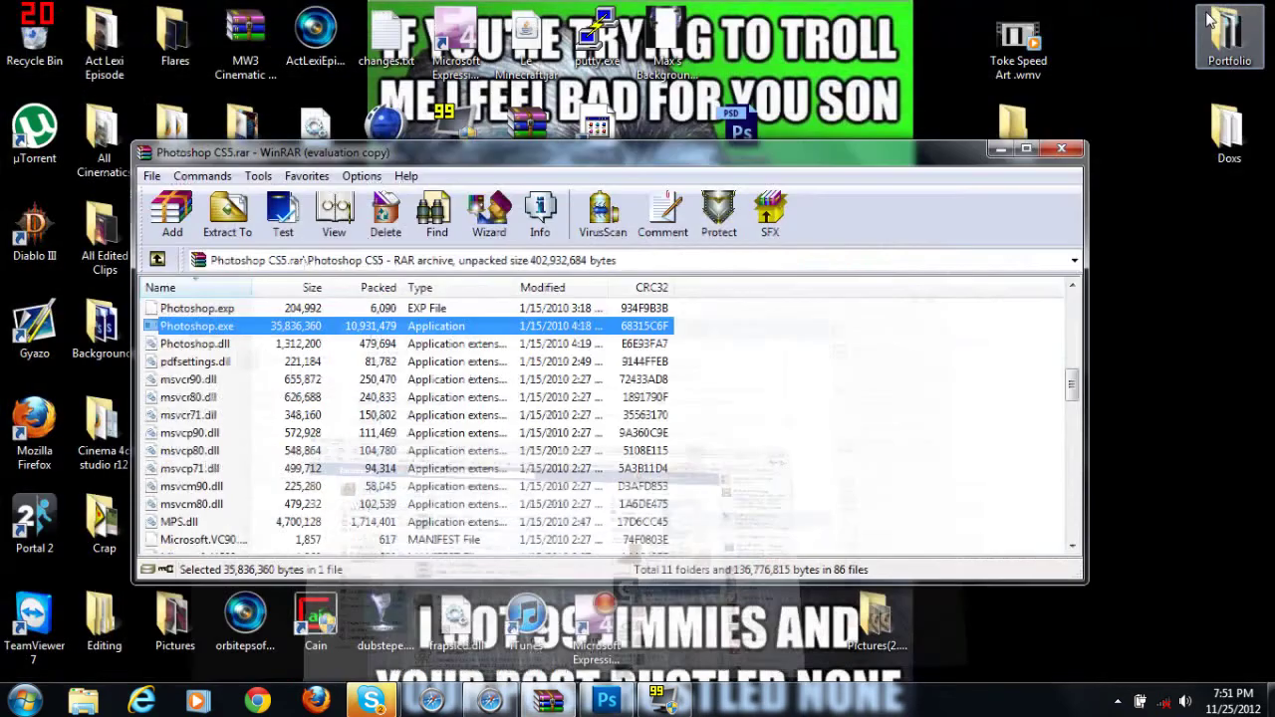
click(1061, 167)
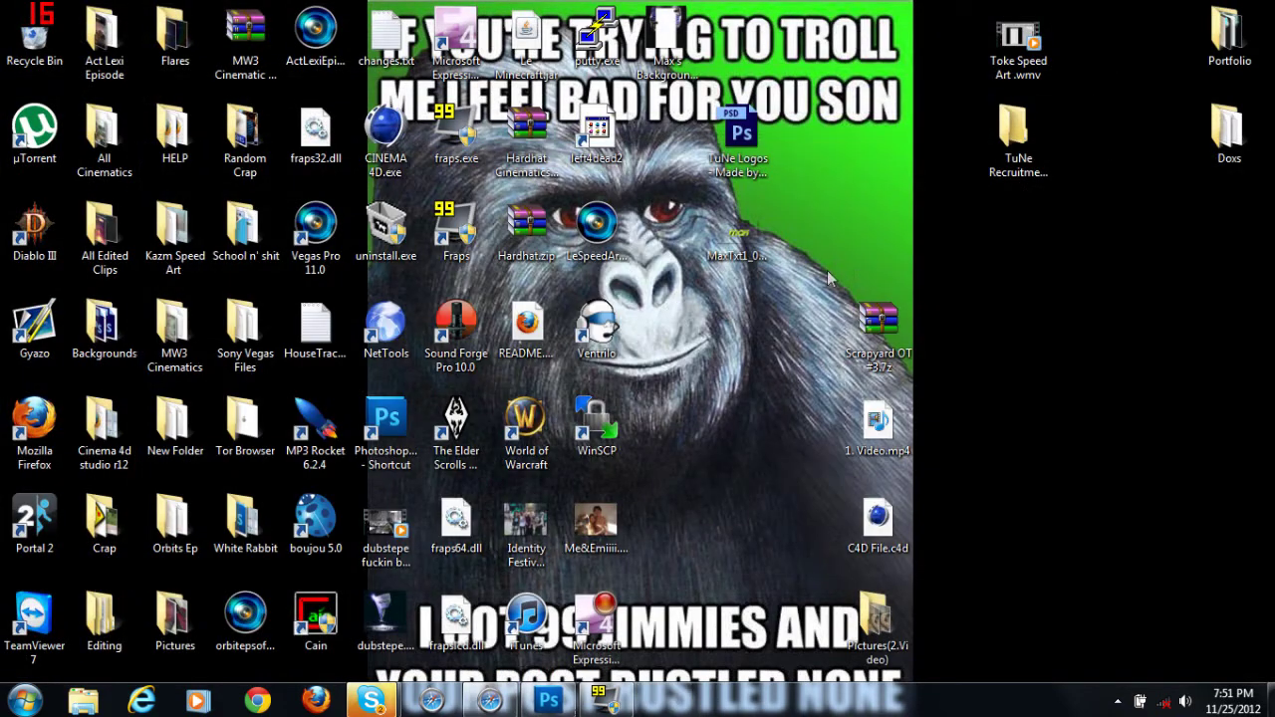
double_click(661, 39)
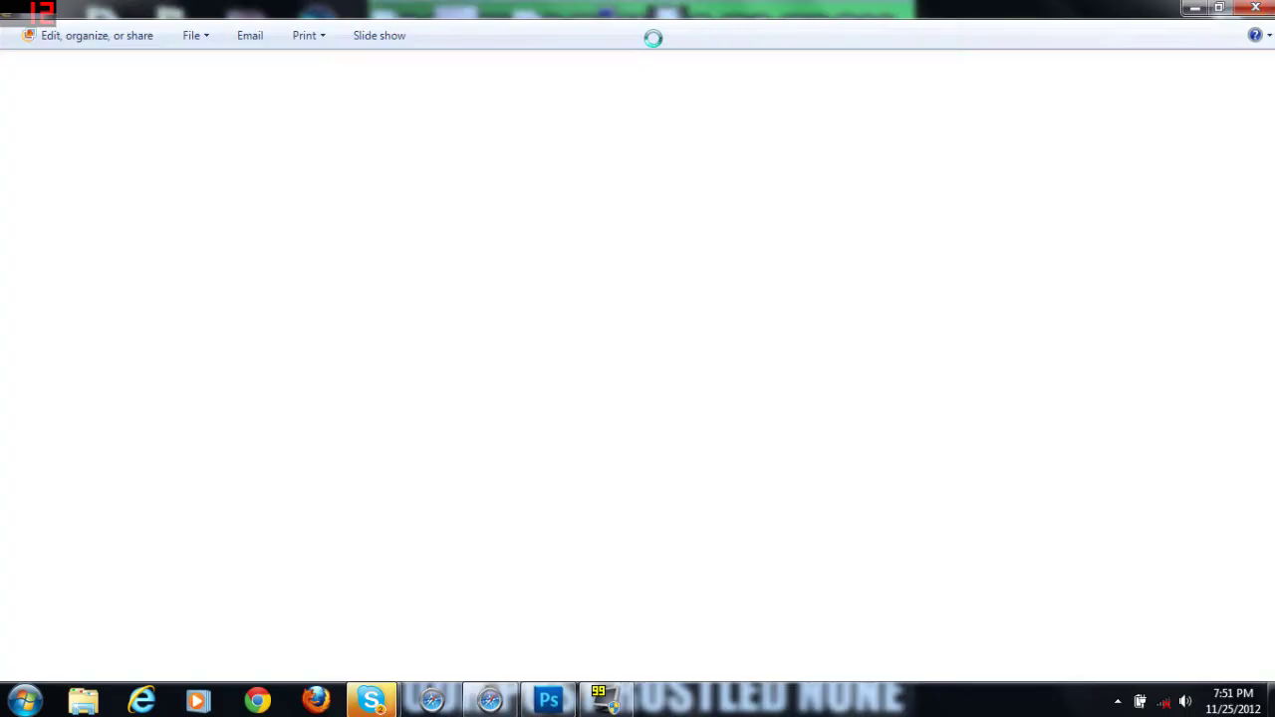